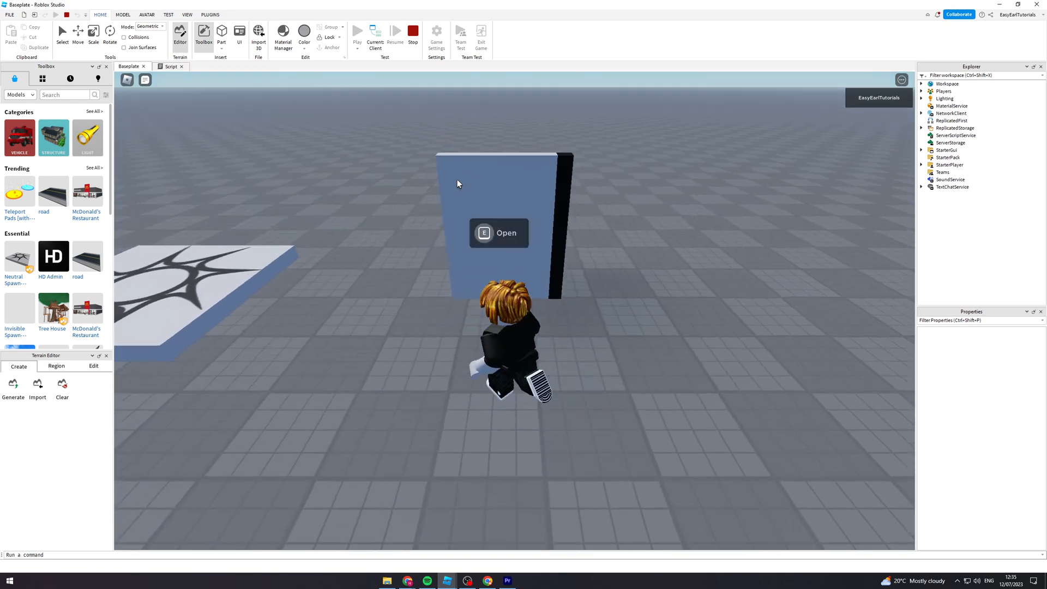
# - Playtest the existing door by opening and closing it from both sides, and stop the playtest
pyautogui.press('e')
pyautogui.press('e')
pyautogui.press('e')
pyautogui.press('e')
pyautogui.press('w')
pyautogui.moveTo(457, 179); pyautogui.dragTo(457, 179, button='right')
pyautogui.press('e')
pyautogui.press('w')
pyautogui.press('s')
pyautogui.press('w')
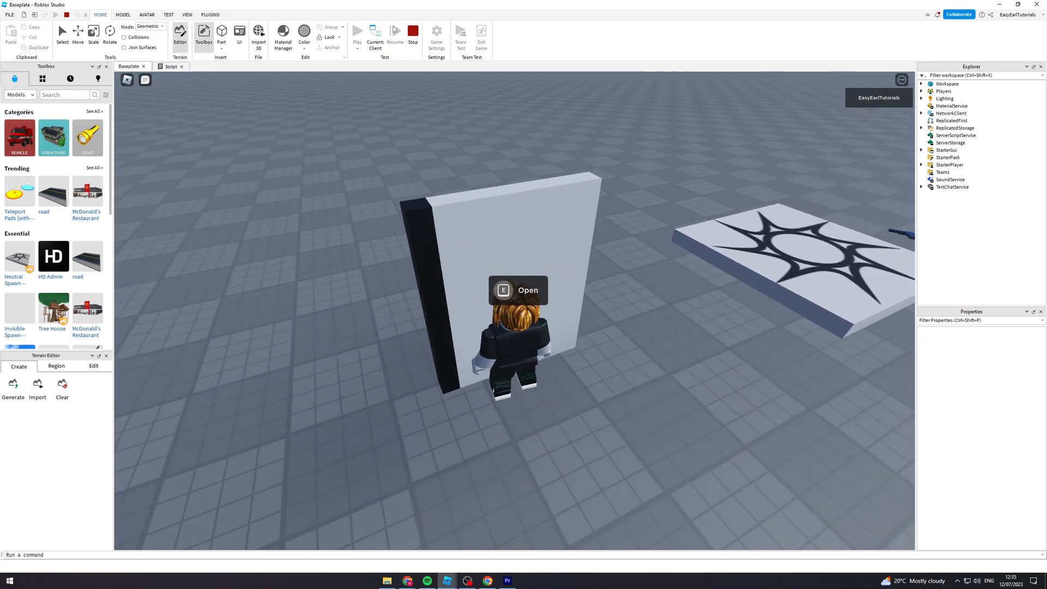
pyautogui.click(409, 32)
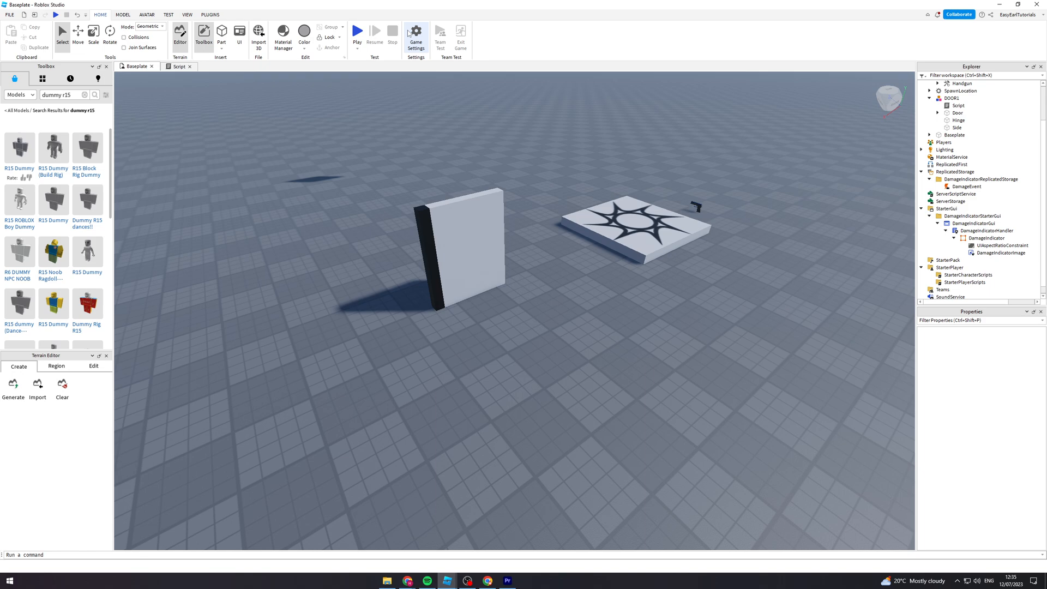
# - Insert a block part on an empty area of the baseplate beside the spawn location
pyautogui.moveTo(558, 148); pyautogui.dragTo(558, 148, button='right')
pyautogui.press('w')
pyautogui.press('s')
pyautogui.press('d')
pyautogui.press('w')
pyautogui.press('s')
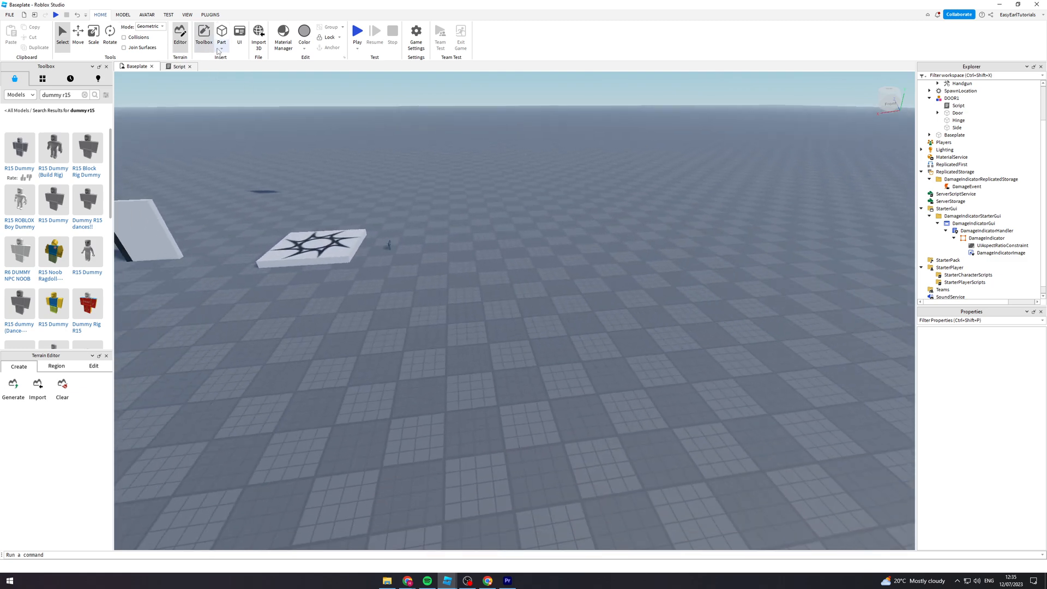
pyautogui.click(222, 48)
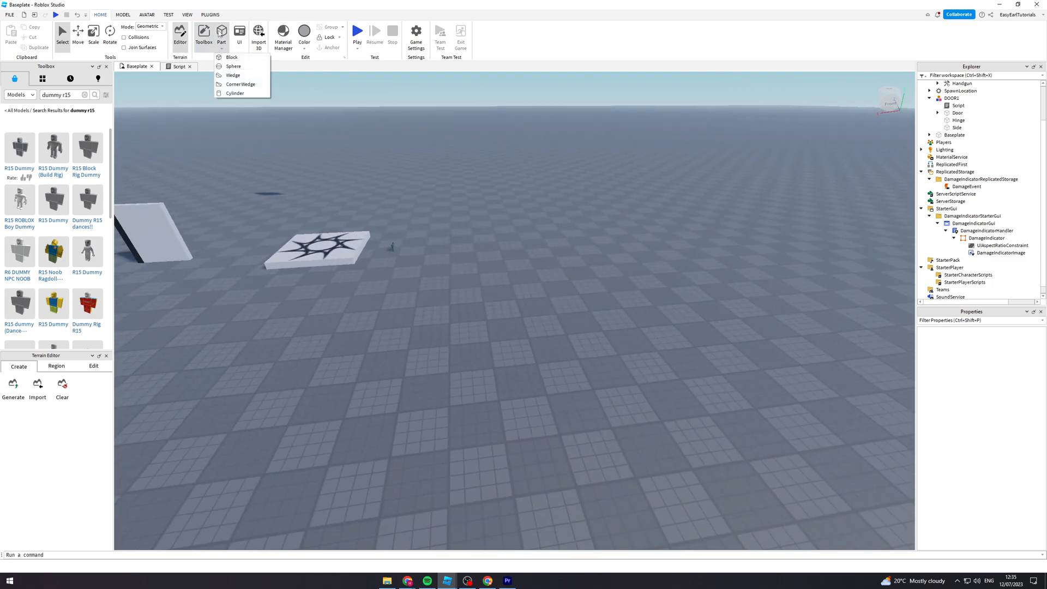
pyautogui.click(219, 34)
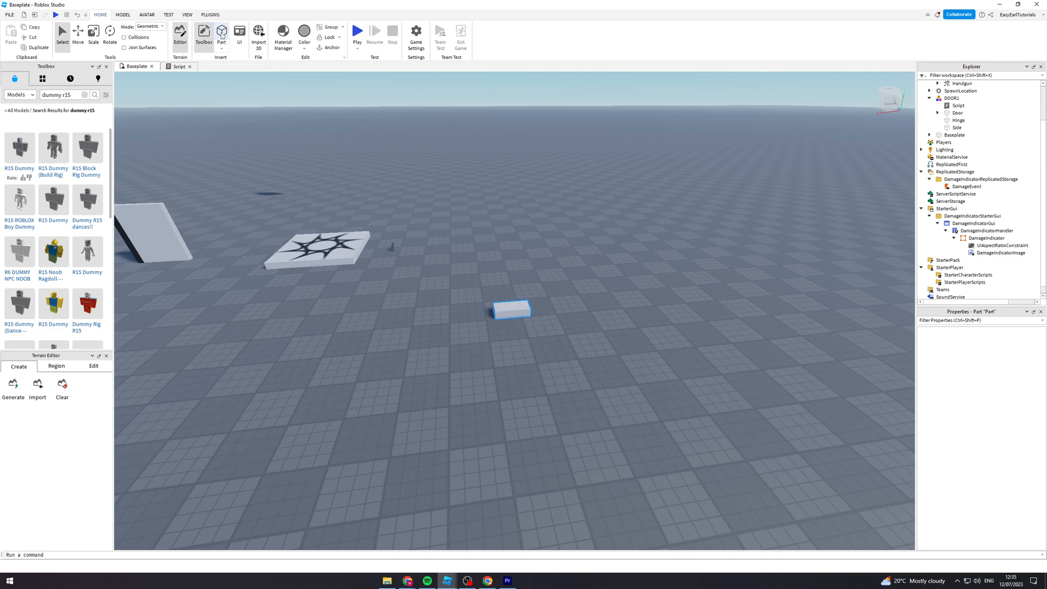
pyautogui.click(221, 34)
pyautogui.scroll(2, 512, 313)
pyautogui.moveTo(575, 312); pyautogui.dragTo(575, 312, button='right')
# - Scale the new block into a thin upright panel about 9.2 wide, 11.9 high and 0.74 thick
pyautogui.click(94, 34)
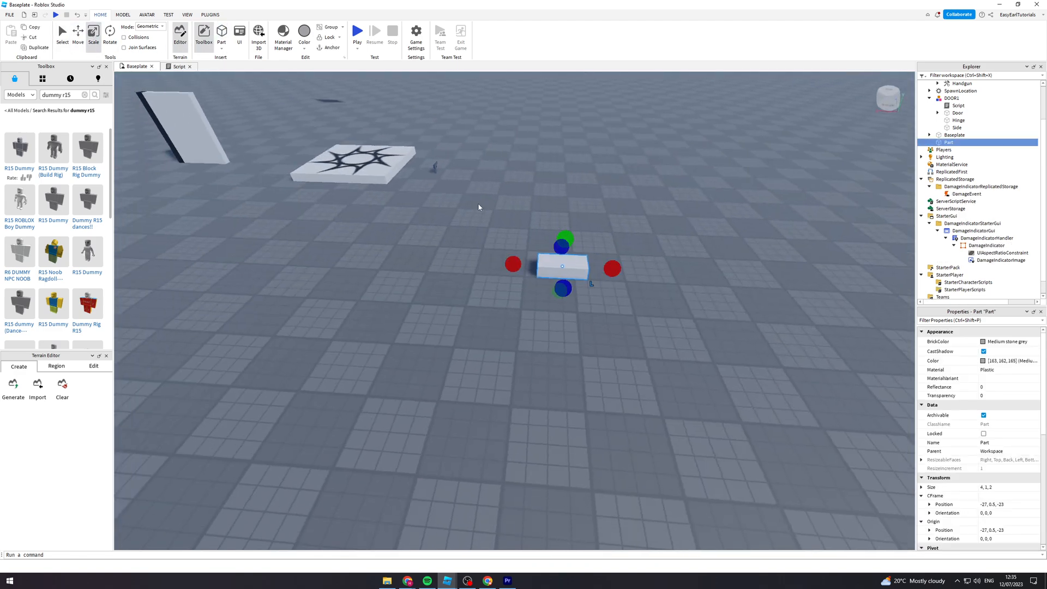
pyautogui.moveTo(612, 269); pyautogui.dragTo(678, 274)
pyautogui.moveTo(598, 242)
pyautogui.mouseDown()
pyautogui.moveTo(603, 251)
pyautogui.moveTo(601, 241)
pyautogui.mouseUp()
pyautogui.moveTo(590, 249); pyautogui.dragTo(594, 254)
pyautogui.moveTo(700, 260); pyautogui.dragTo(700, 260, button='right')
pyautogui.moveTo(554, 283); pyautogui.dragTo(557, 291)
pyautogui.moveTo(635, 272); pyautogui.dragTo(635, 272, button='right')
pyautogui.moveTo(519, 299); pyautogui.dragTo(511, 133)
pyautogui.moveTo(633, 142); pyautogui.dragTo(633, 141, button='right')
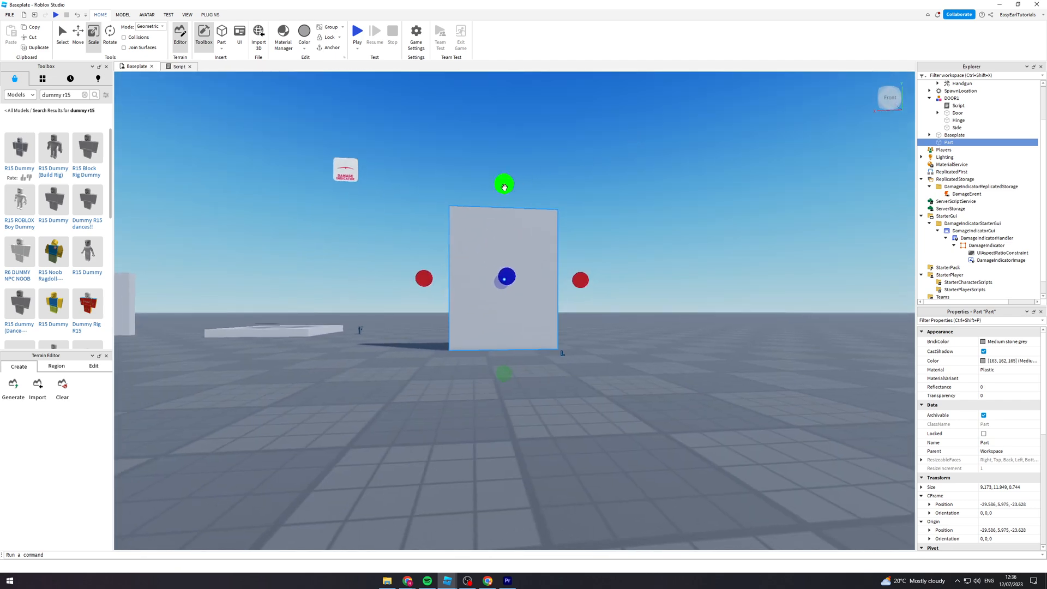
# - Scale the upright panel down to door proportions, about 7.7 wide and 10.6 high
pyautogui.moveTo(504, 187); pyautogui.dragTo(511, 201)
pyautogui.moveTo(588, 288); pyautogui.dragTo(577, 286)
pyautogui.moveTo(612, 283); pyautogui.dragTo(612, 283, button='right')
pyautogui.moveTo(618, 209); pyautogui.dragTo(619, 218)
pyautogui.moveTo(700, 298); pyautogui.dragTo(692, 298)
pyautogui.press('a')
pyautogui.moveTo(715, 278); pyautogui.dragTo(702, 257, button='right')
pyautogui.press('w')
pyautogui.press('s')
pyautogui.click(715, 300)
pyautogui.press('s')
pyautogui.click(567, 297)
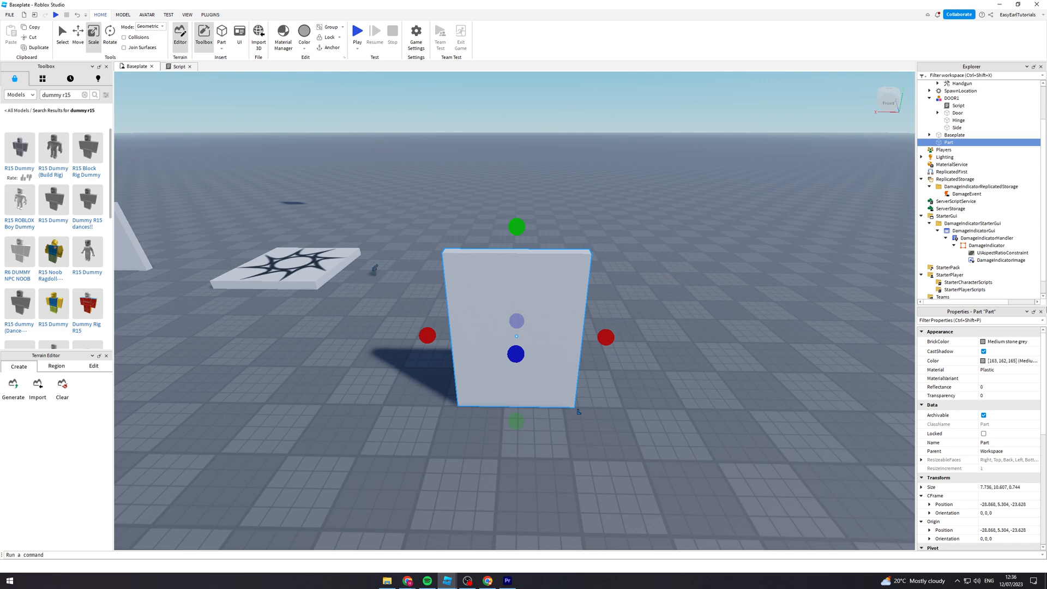
# - Set the door panel's BrickColor to Medium brown
pyautogui.click(984, 344)
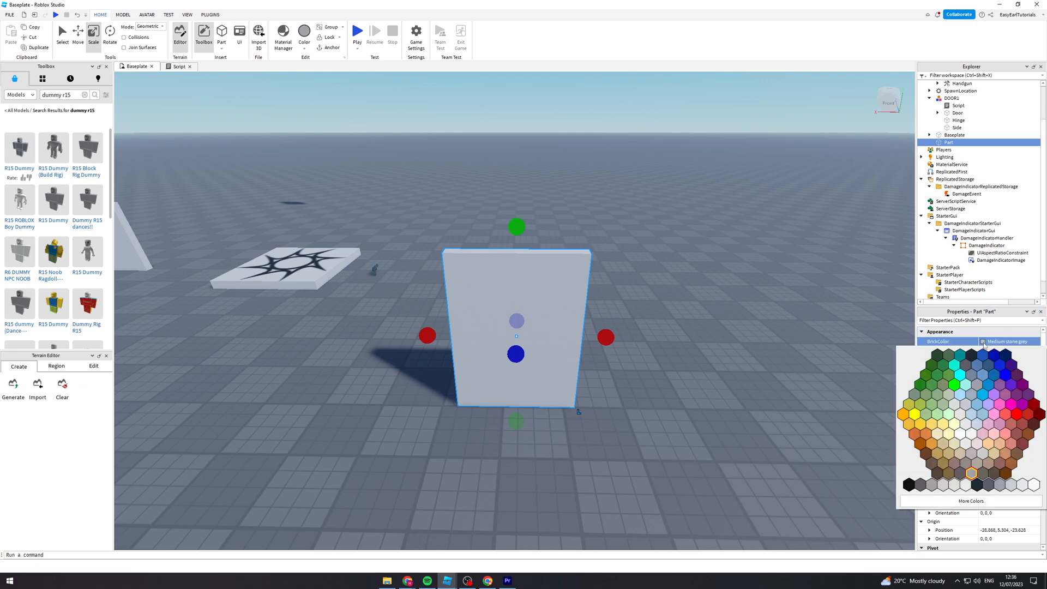
pyautogui.click(947, 391)
pyautogui.click(983, 344)
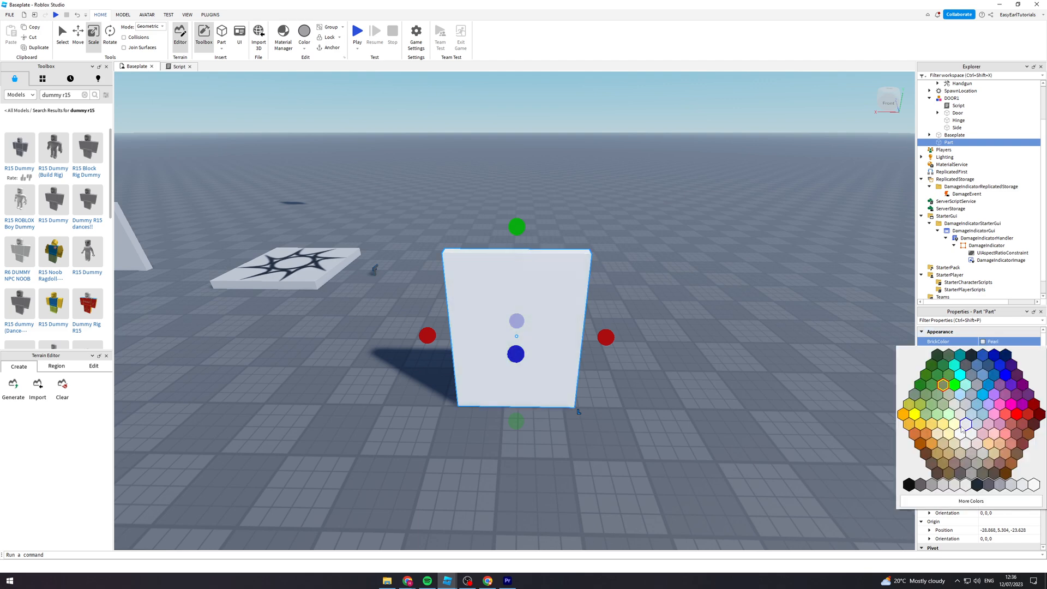
pyautogui.click(939, 474)
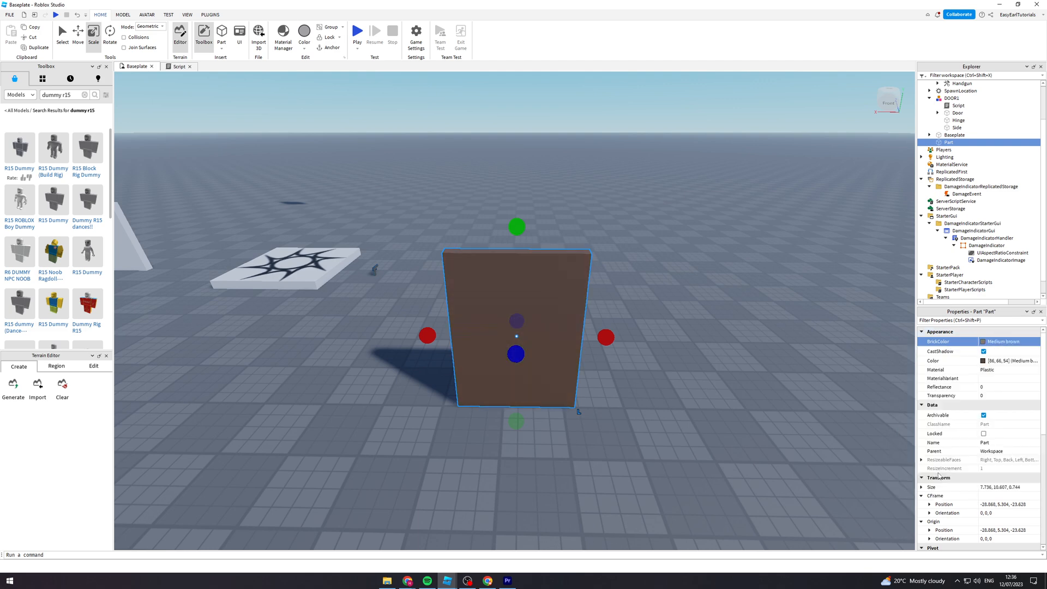
# - Set the door panel's material to WoodPlanks
pyautogui.click(999, 371)
pyautogui.scroll(-4, 1002, 382)
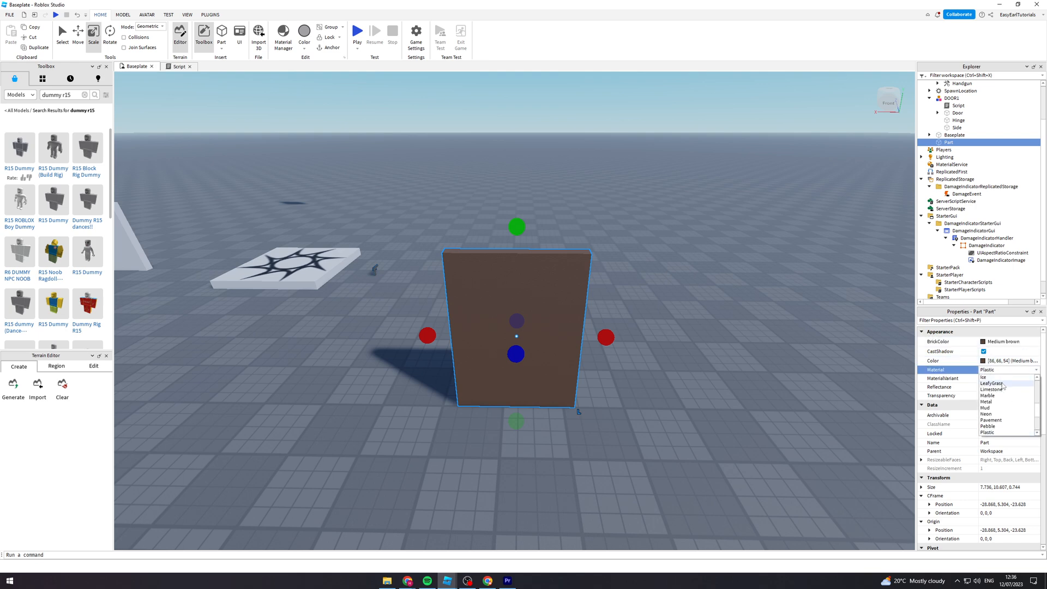
pyautogui.scroll(-3, 1008, 421)
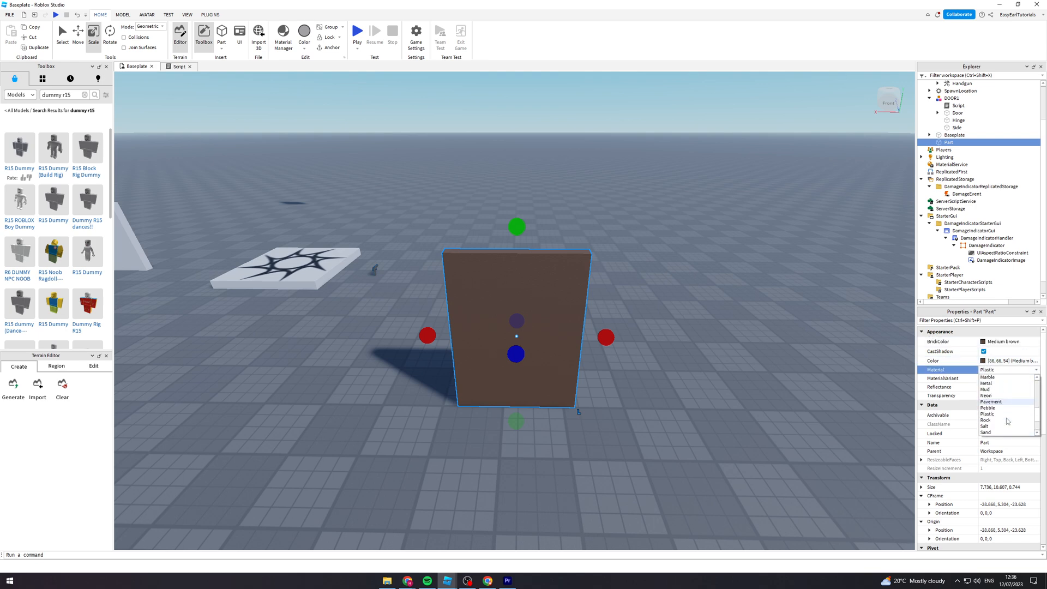
pyautogui.scroll(-2, 1009, 422)
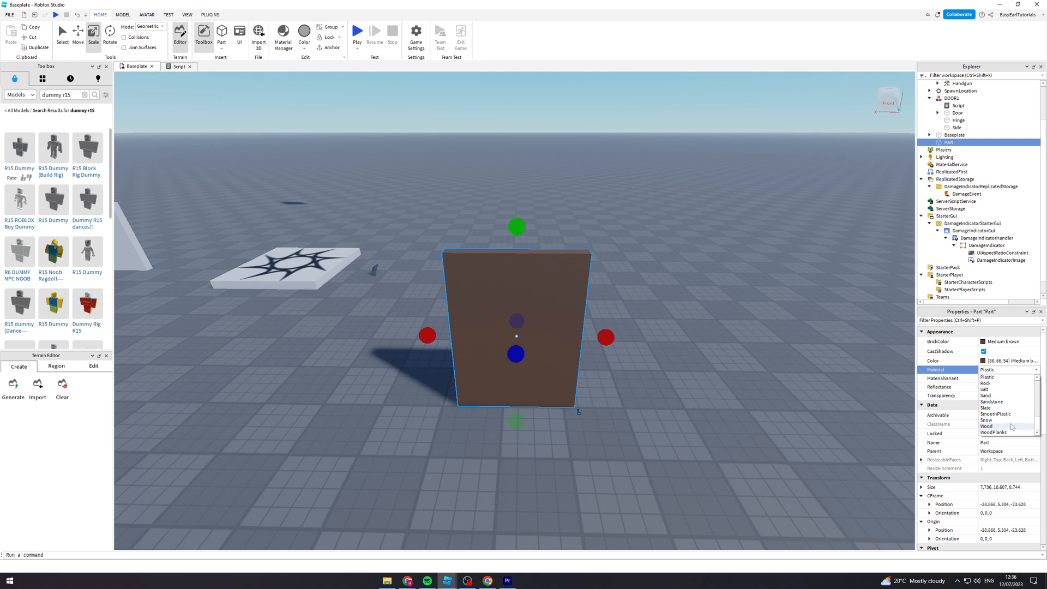
pyautogui.click(992, 434)
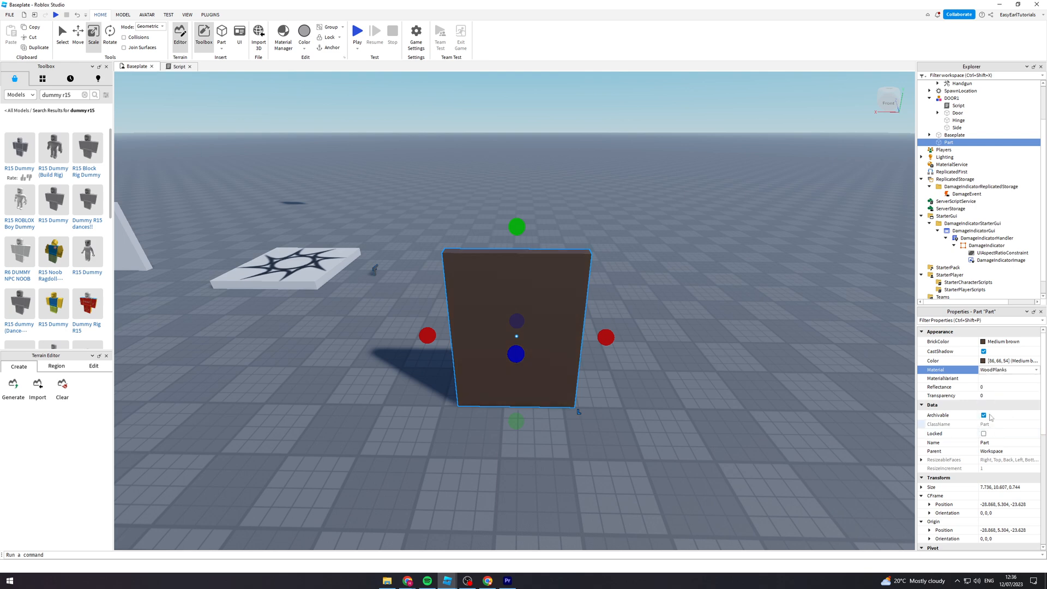
pyautogui.press('a')
pyautogui.moveTo(739, 335); pyautogui.dragTo(739, 334, button='right')
pyautogui.press('a')
pyautogui.press('d')
pyautogui.press('s')
pyautogui.press('a')
pyautogui.press('w')
pyautogui.click(738, 334)
pyautogui.click(539, 325)
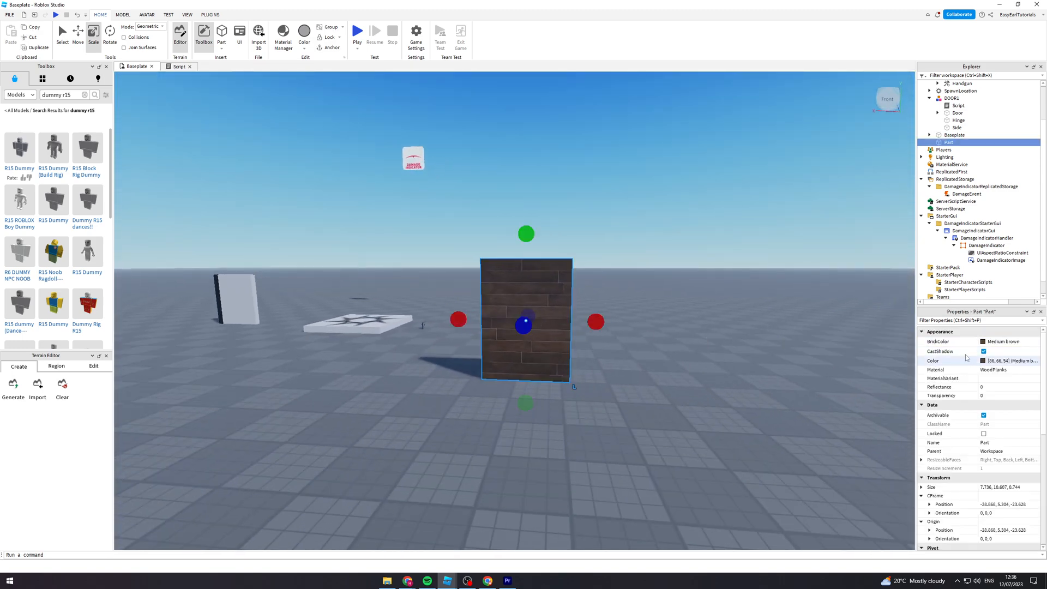
# - Set the door panel's BrickColor to Bronze
pyautogui.click(987, 343)
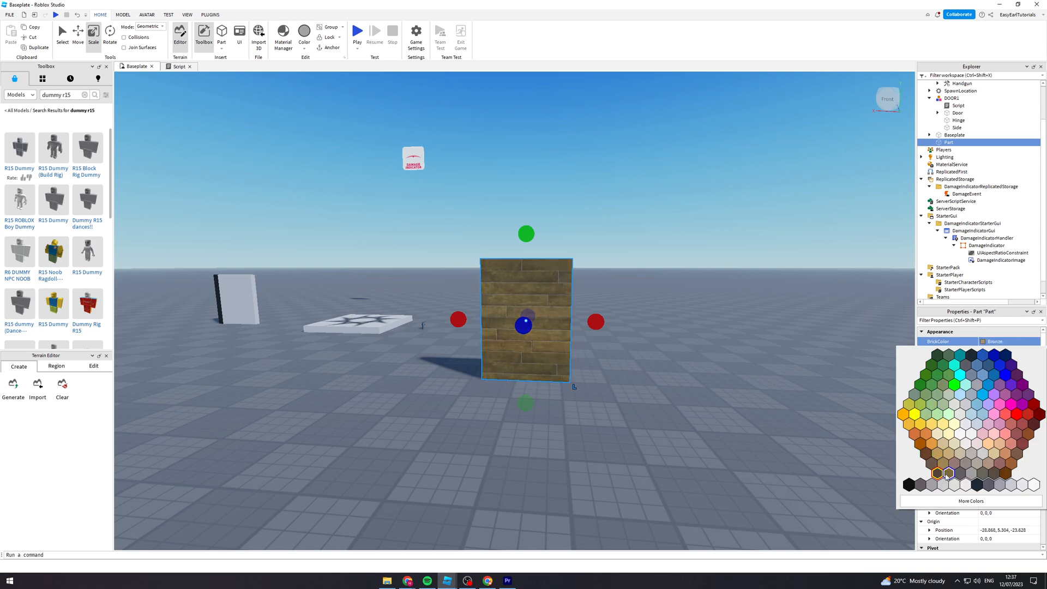
pyautogui.click(948, 473)
pyautogui.moveTo(837, 346); pyautogui.dragTo(829, 340, button='right')
pyautogui.press('d')
pyautogui.press('a')
pyautogui.click(526, 320)
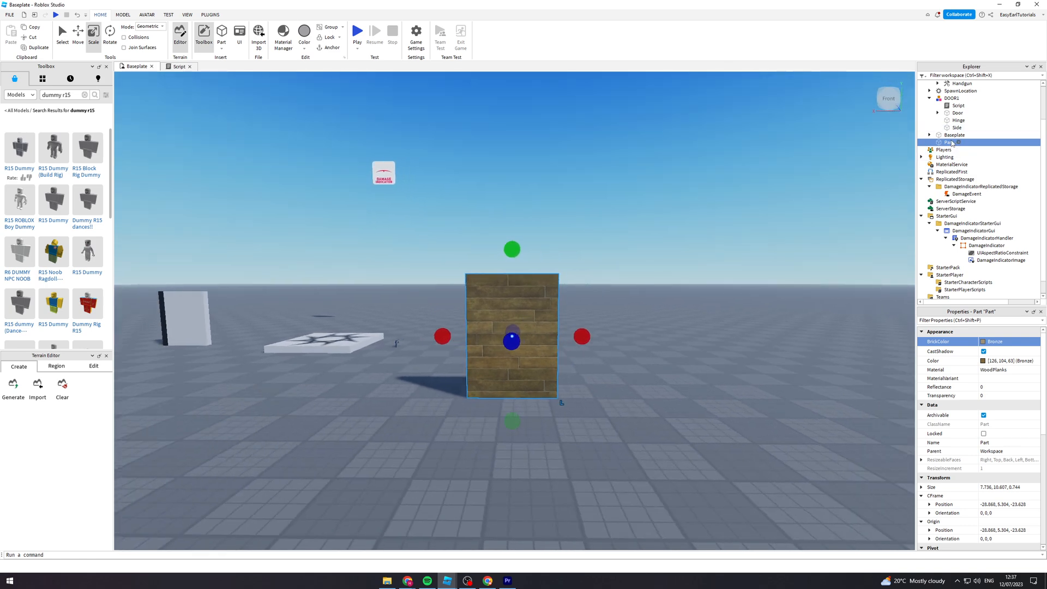
# - Duplicate the door panel and move the copy sideways to about X -21.1, directly beside the original
pyautogui.hotkey('ctrl', 'd')
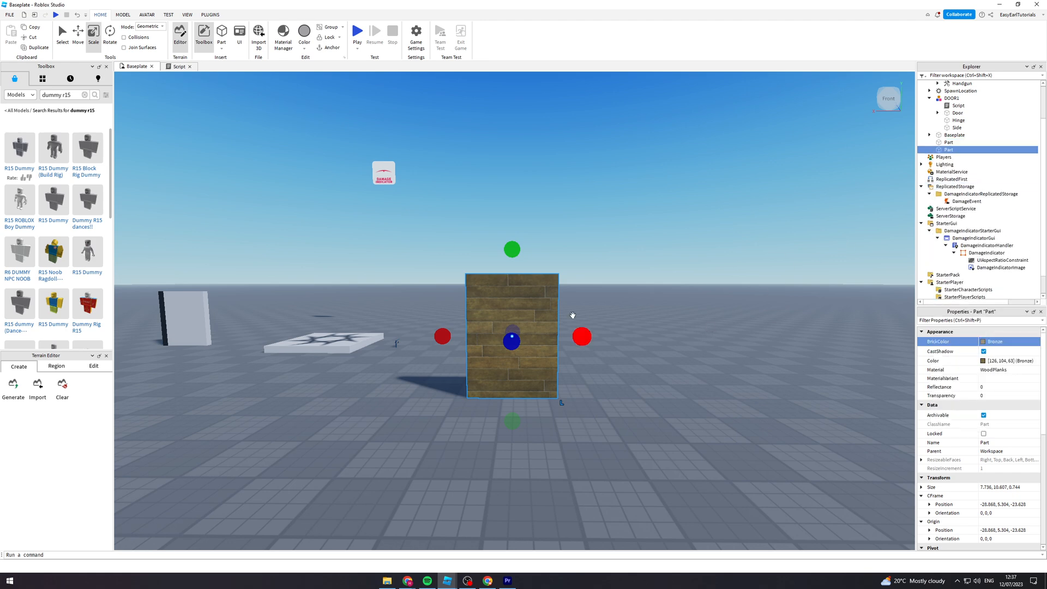
pyautogui.click(78, 34)
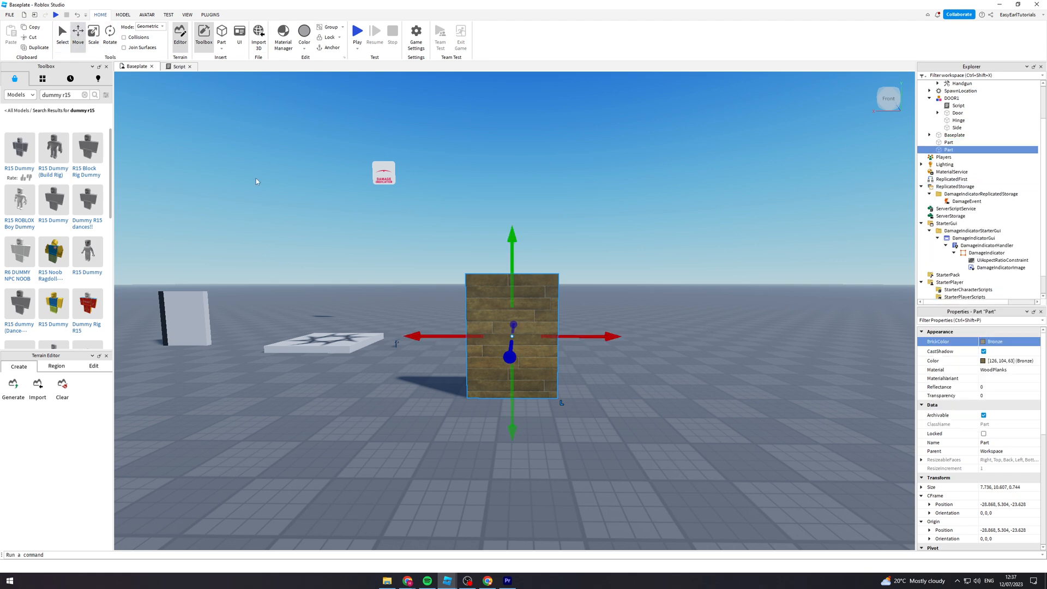
pyautogui.moveTo(455, 338); pyautogui.dragTo(361, 341)
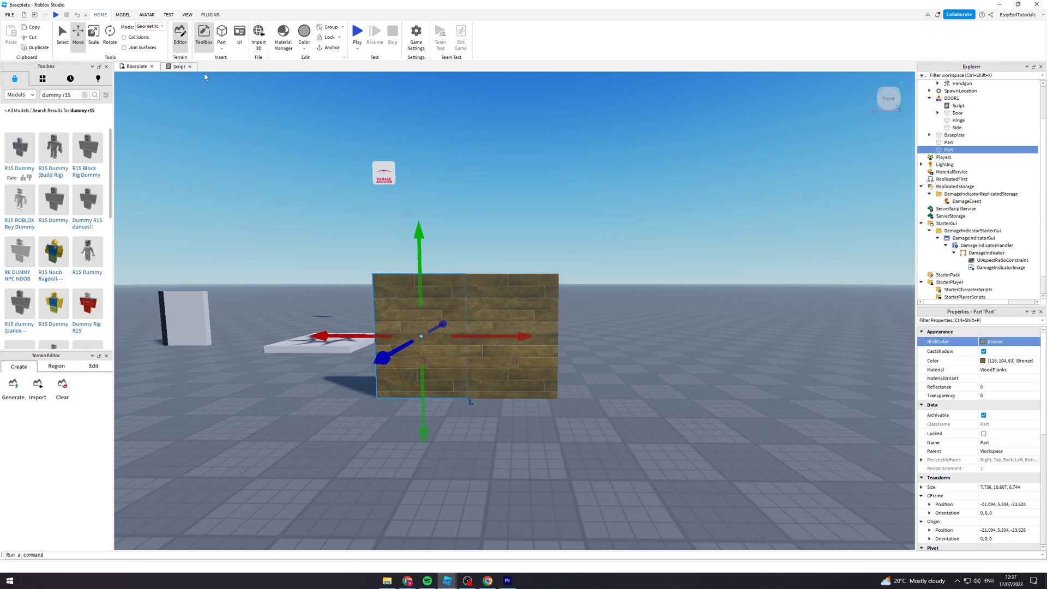
# - Scale the duplicated panel into a narrow strip about 1.06 wide against the door's side edge
pyautogui.click(93, 36)
pyautogui.moveTo(352, 342); pyautogui.dragTo(428, 355)
pyautogui.moveTo(495, 250); pyautogui.dragTo(495, 250, button='right')
pyautogui.press('w')
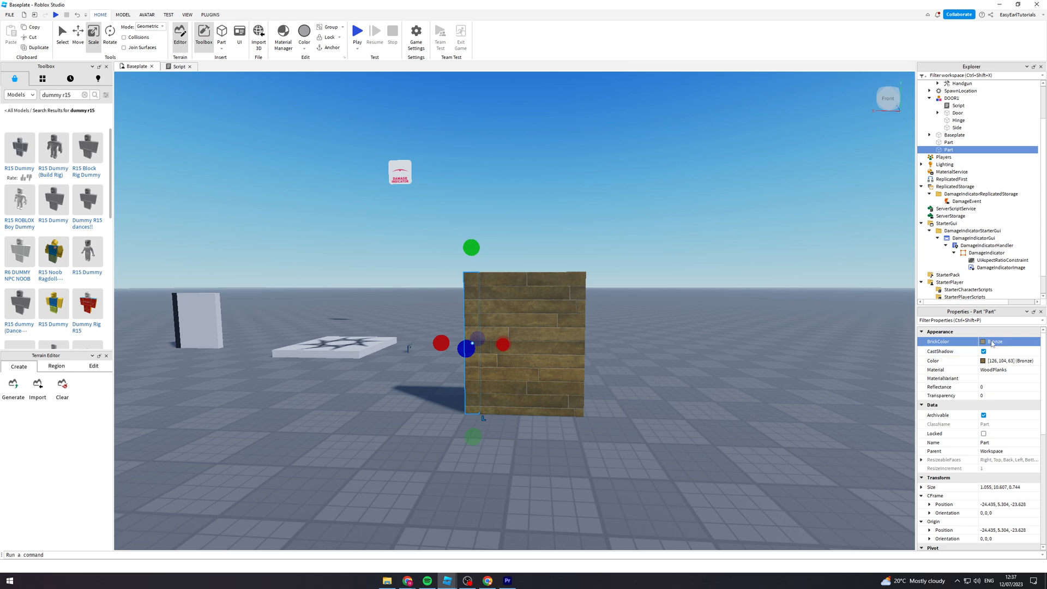
# - Set the narrow strip's BrickColor to Lily white and its material to Wood
pyautogui.click(985, 344)
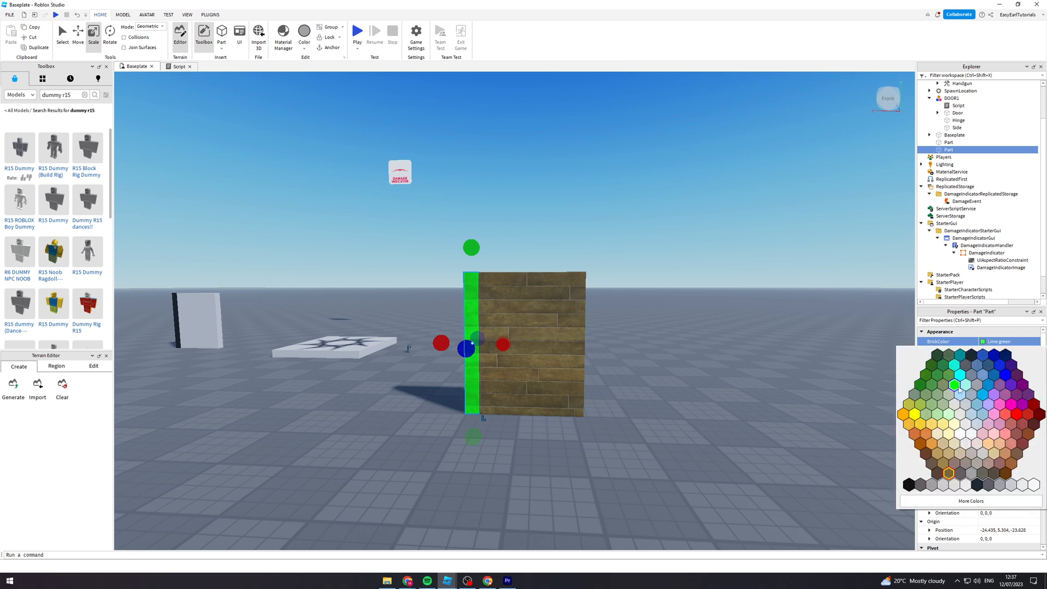
pyautogui.click(965, 485)
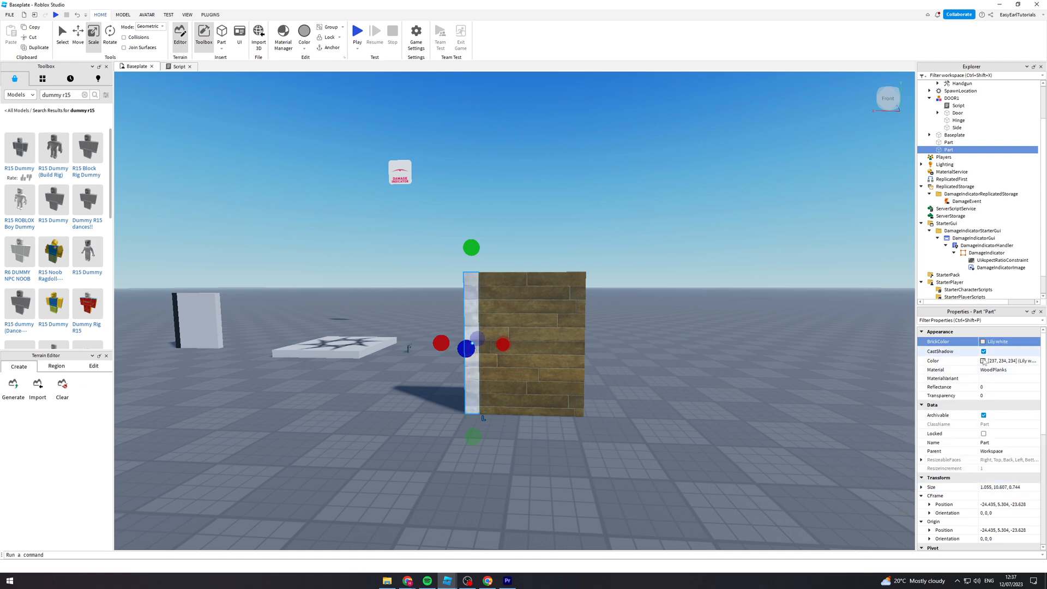
pyautogui.click(987, 370)
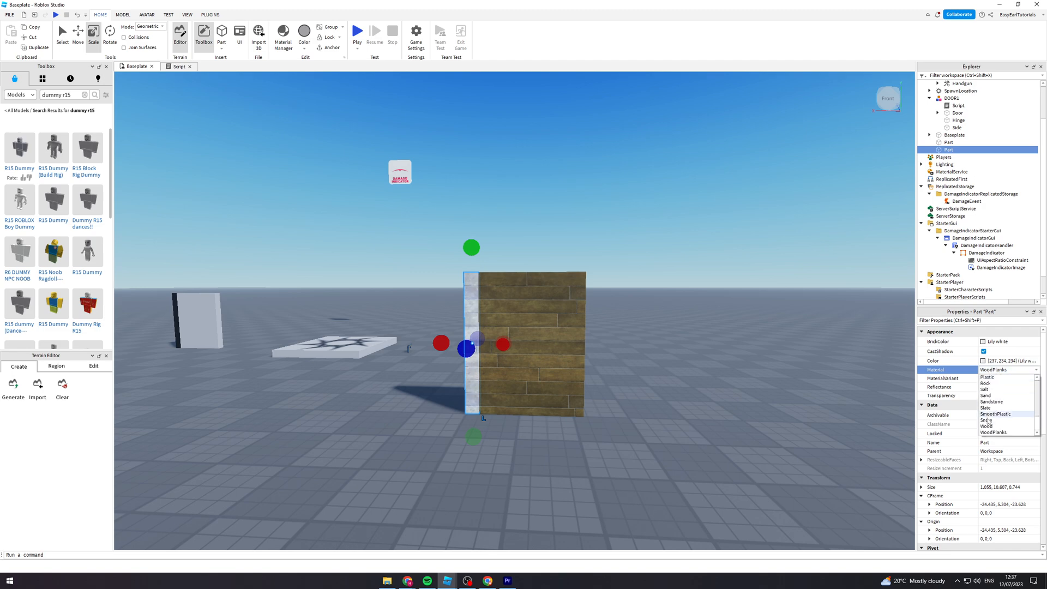
pyautogui.click(1001, 427)
pyautogui.moveTo(757, 340); pyautogui.dragTo(754, 337, button='right')
pyautogui.press('w')
pyautogui.press('s')
pyautogui.press('a')
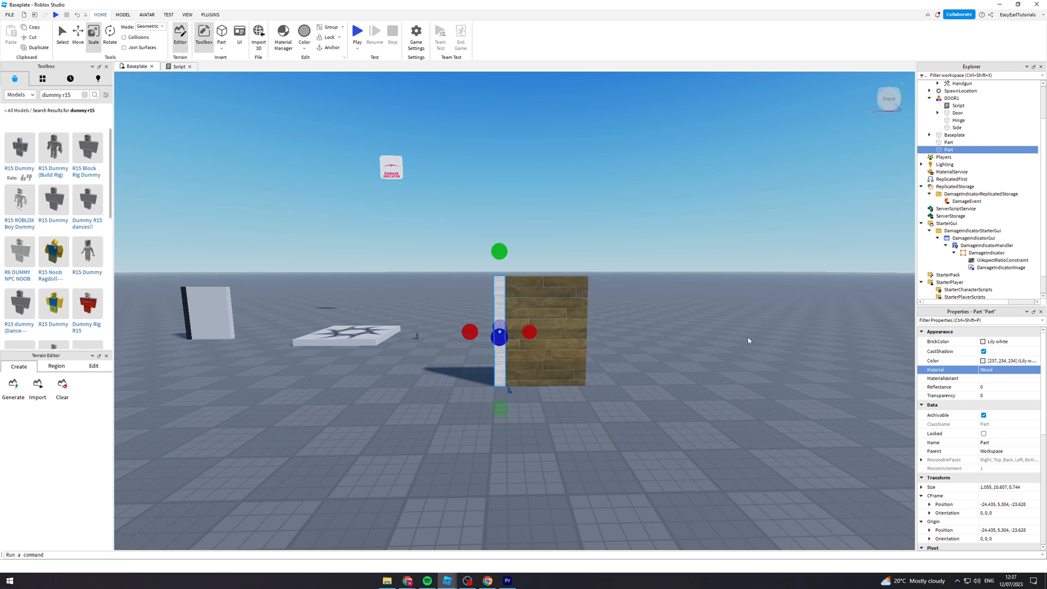
pyautogui.moveTo(755, 338); pyautogui.dragTo(753, 309, button='right')
pyautogui.press('d')
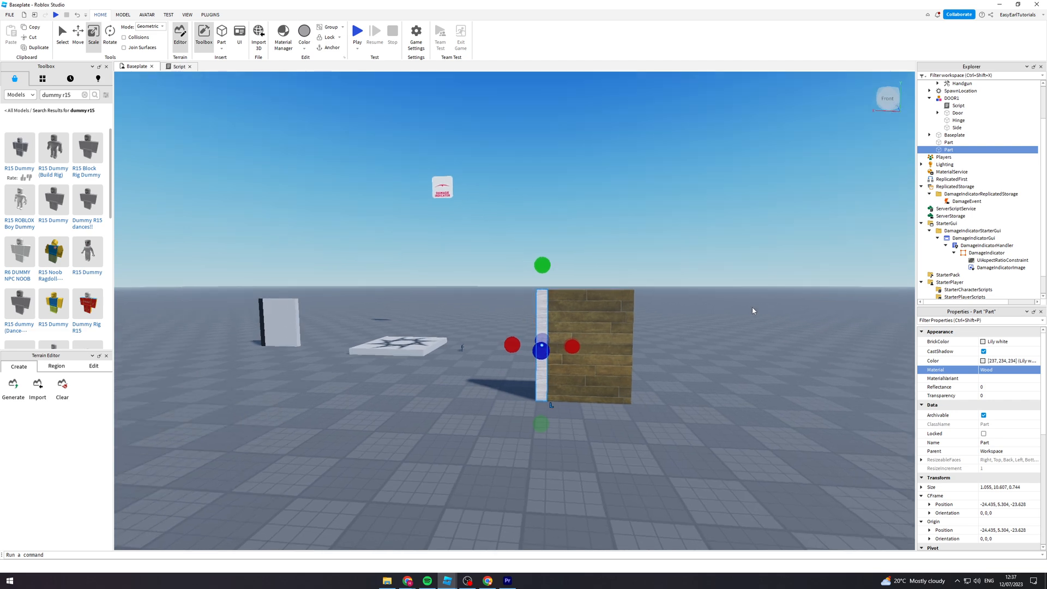
pyautogui.press('s')
# - Rename the wooden panel part as Door and the white strip part as Hinge
pyautogui.click(946, 144)
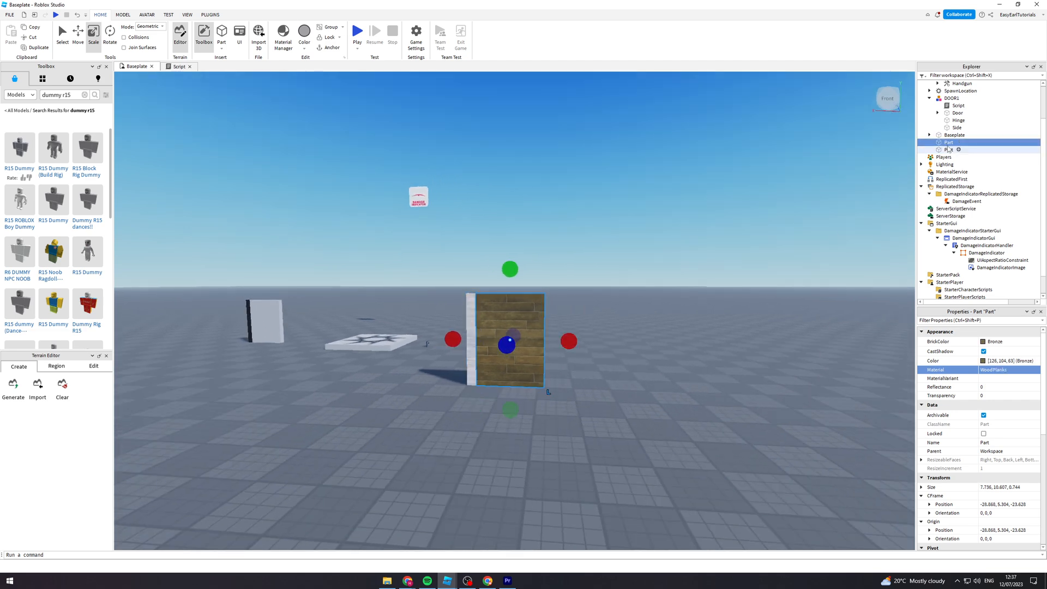
pyautogui.rightClick(946, 145)
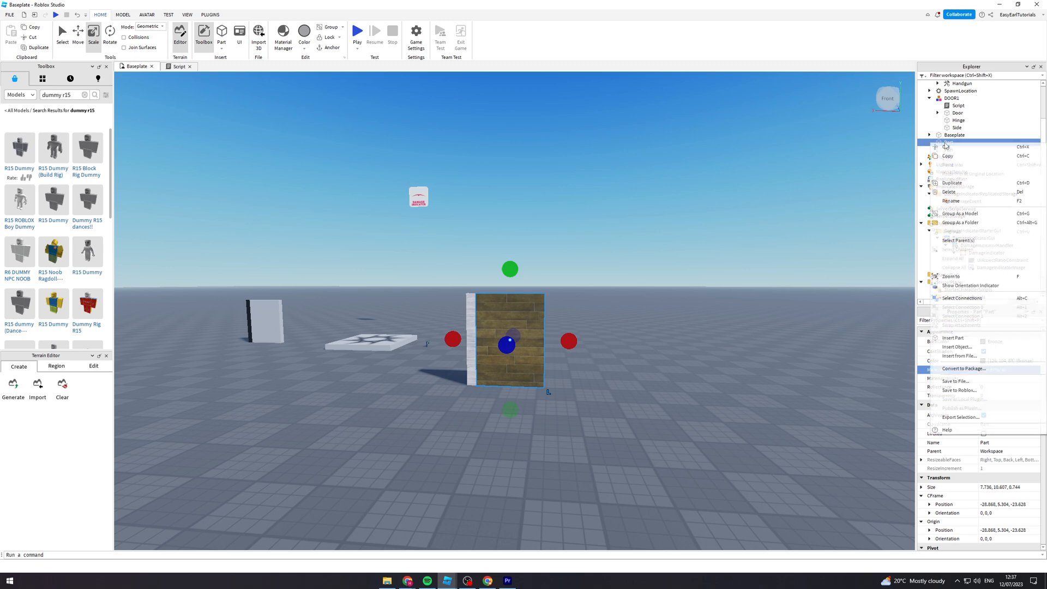
pyautogui.click(959, 202)
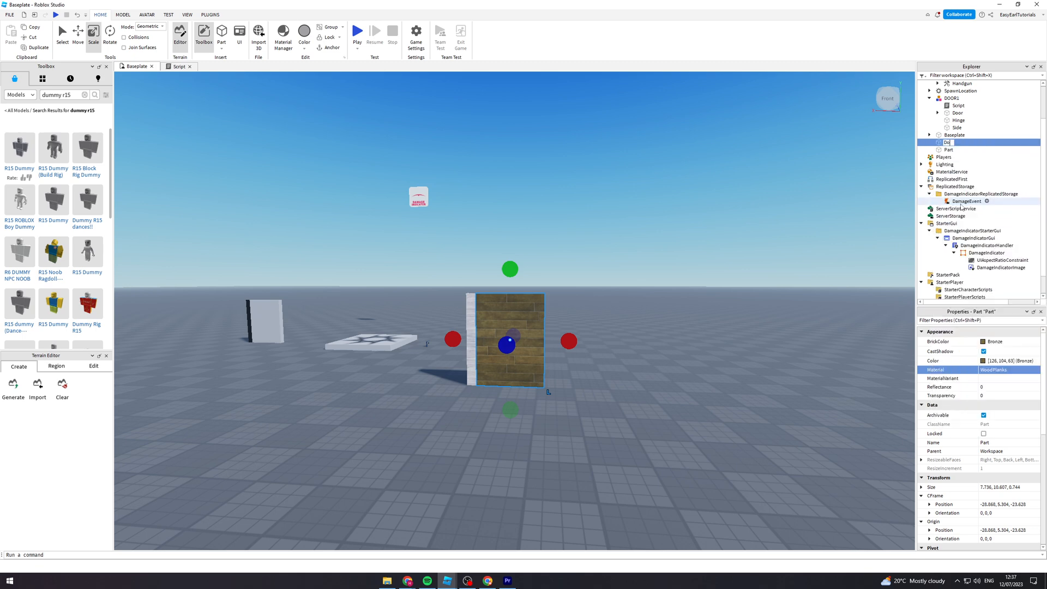
pyautogui.rightClick(949, 150)
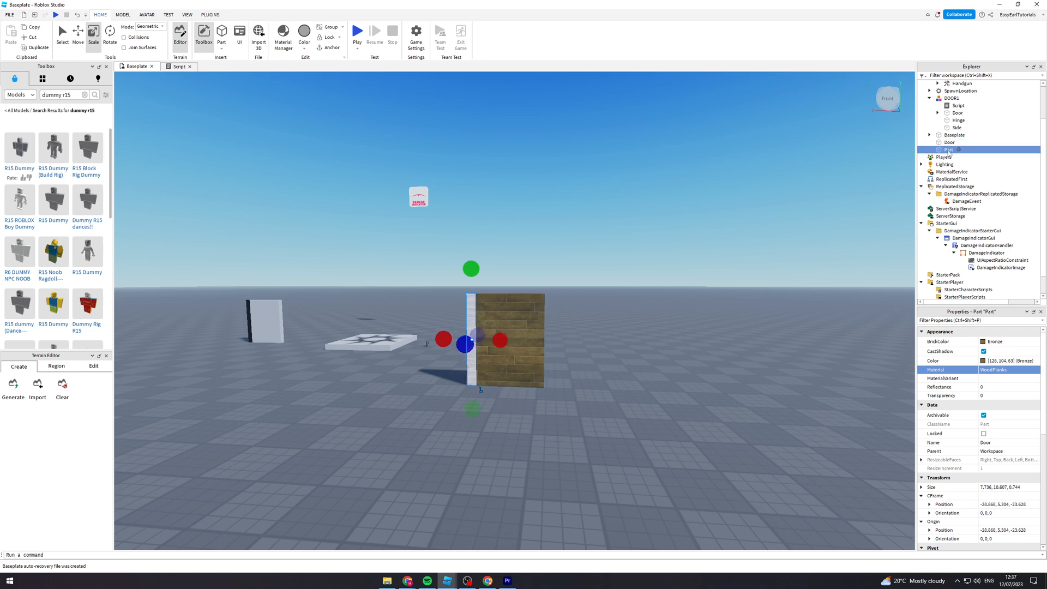
pyautogui.click(960, 209)
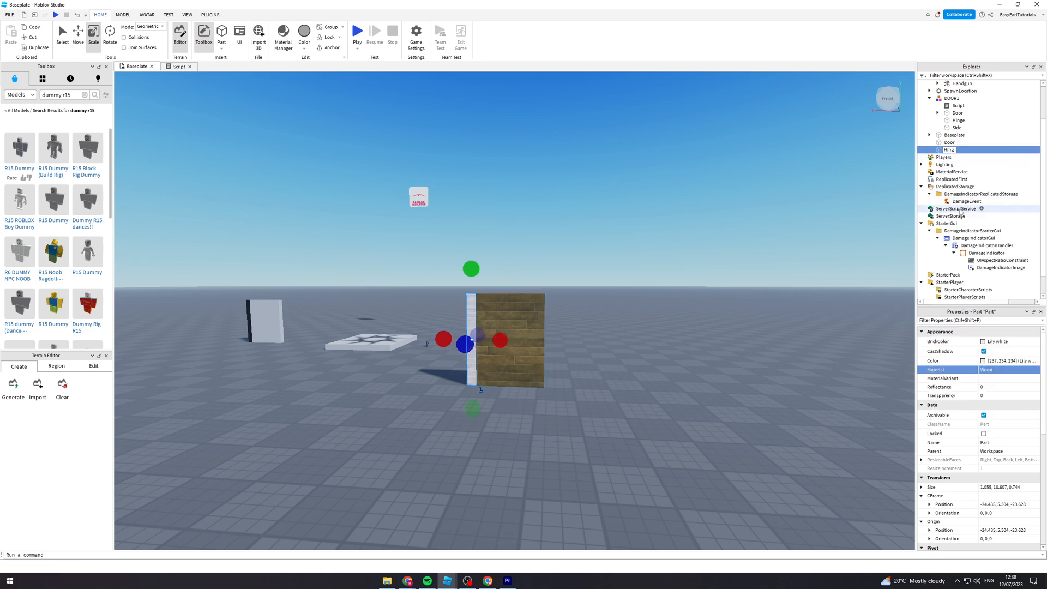
pyautogui.press('w')
pyautogui.click(636, 248)
pyautogui.press('w')
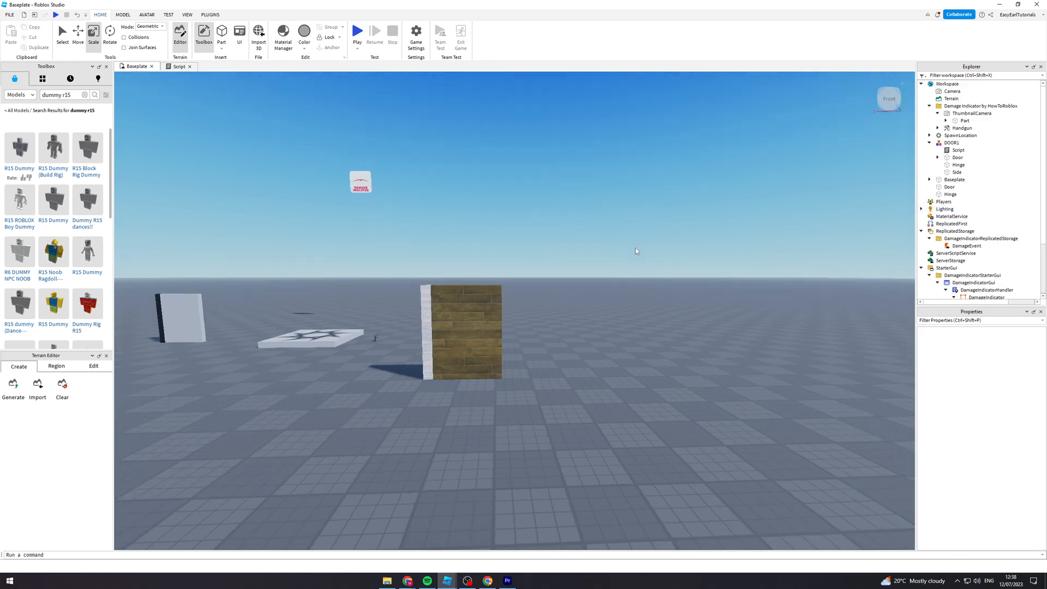
pyautogui.press('s')
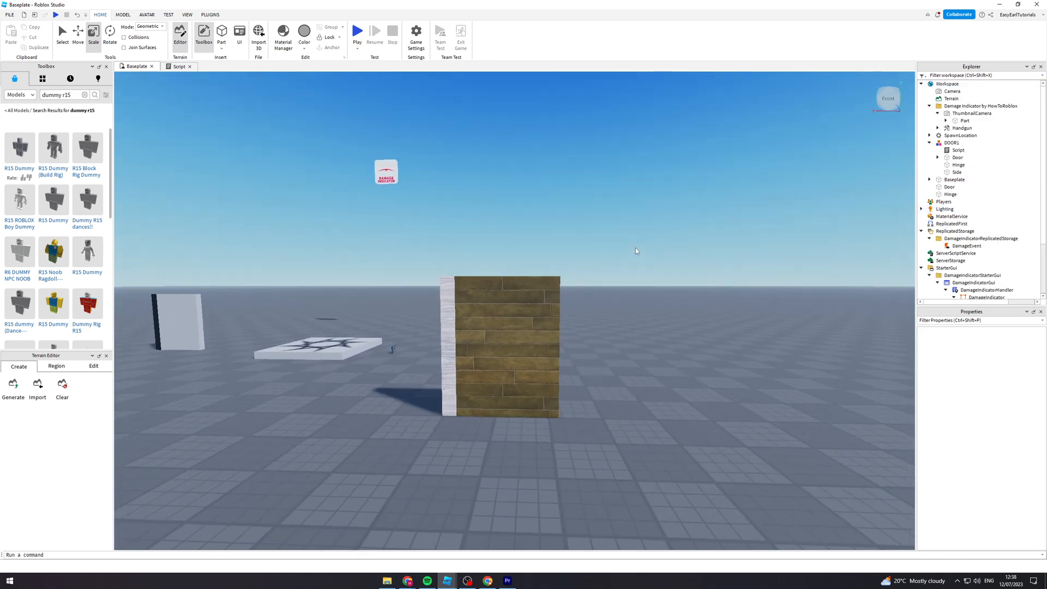
pyautogui.moveTo(636, 247); pyautogui.dragTo(626, 246, button='right')
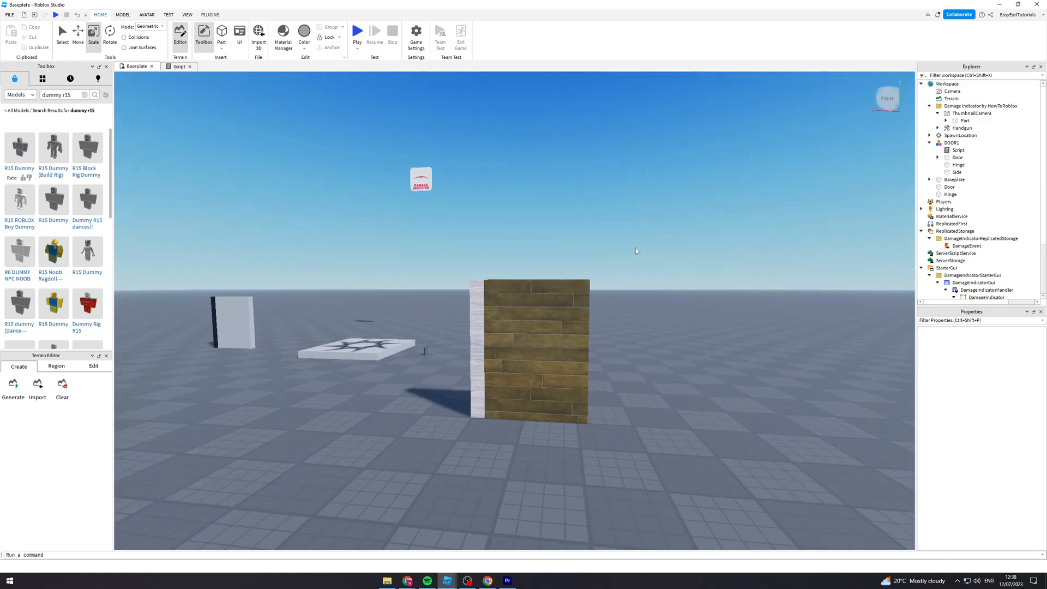
# - Create a weld constraint joining the wooden Door part to the white Hinge part
pyautogui.click(122, 16)
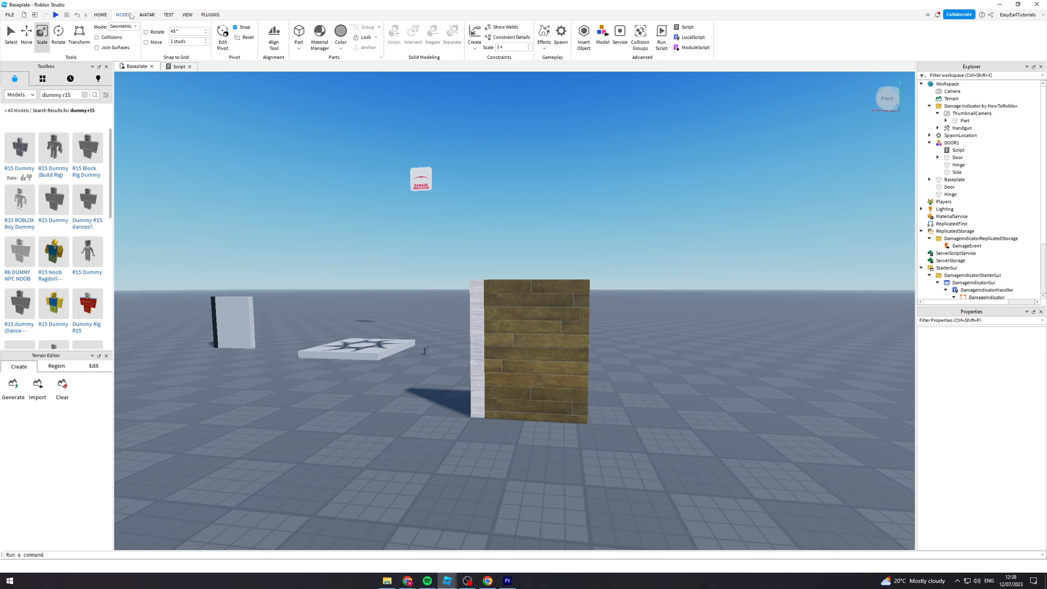
pyautogui.click(474, 43)
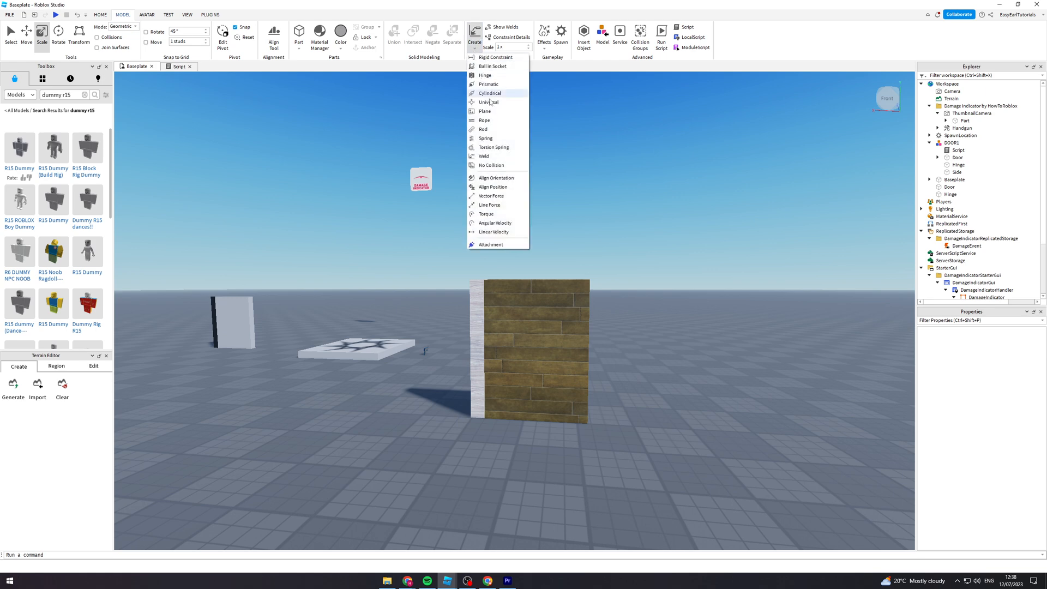
pyautogui.click(500, 158)
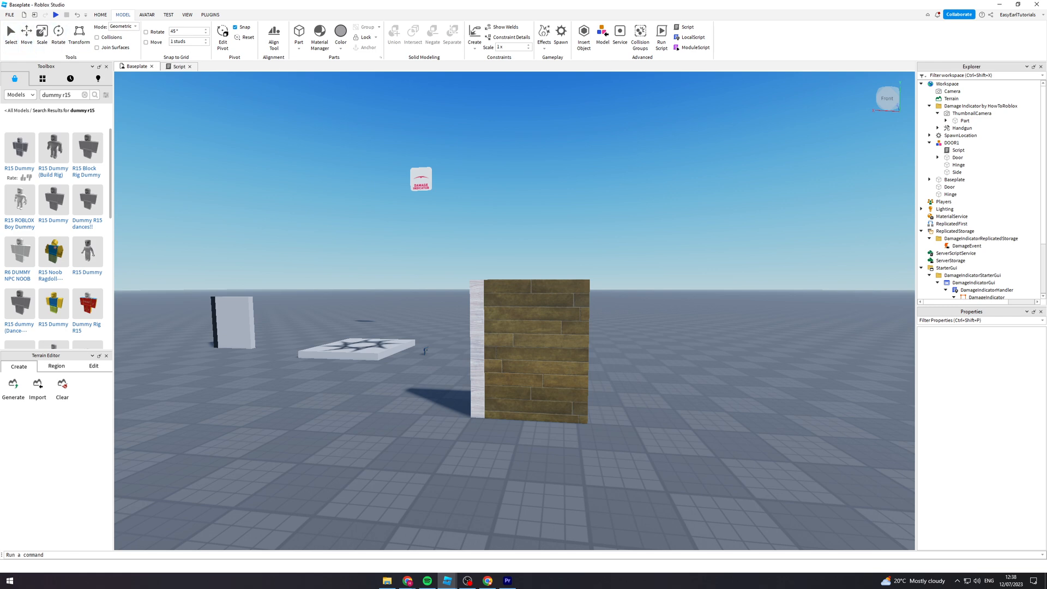
pyautogui.click(10, 34)
pyautogui.click(477, 48)
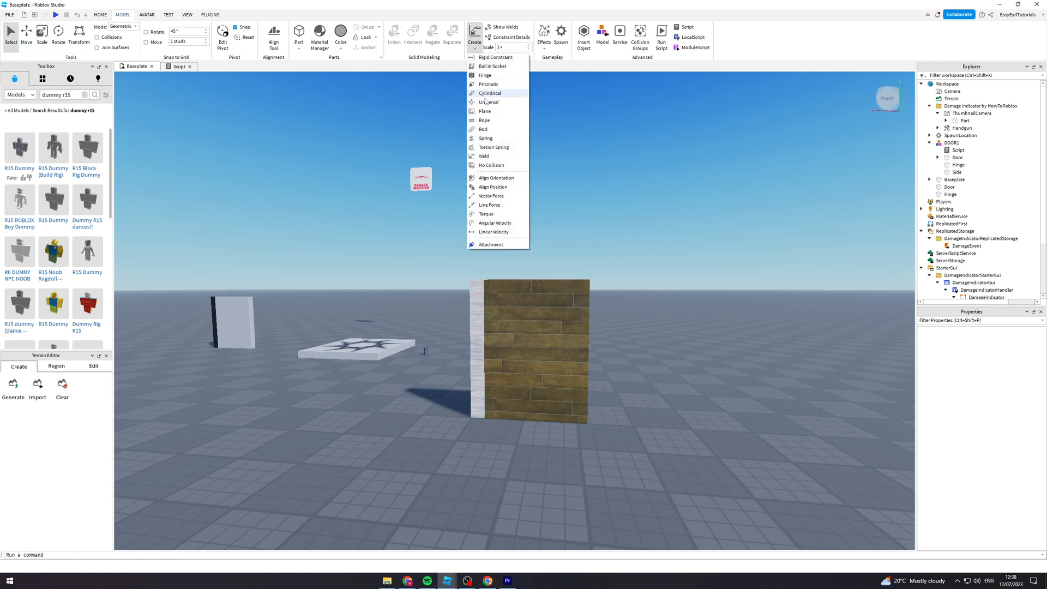
pyautogui.click(491, 163)
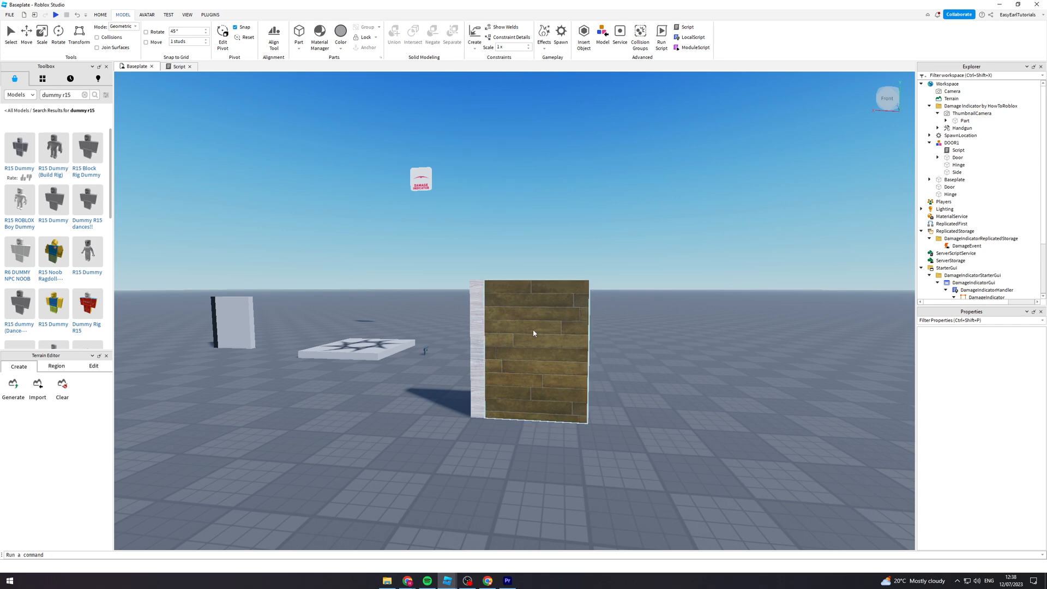
pyautogui.click(473, 343)
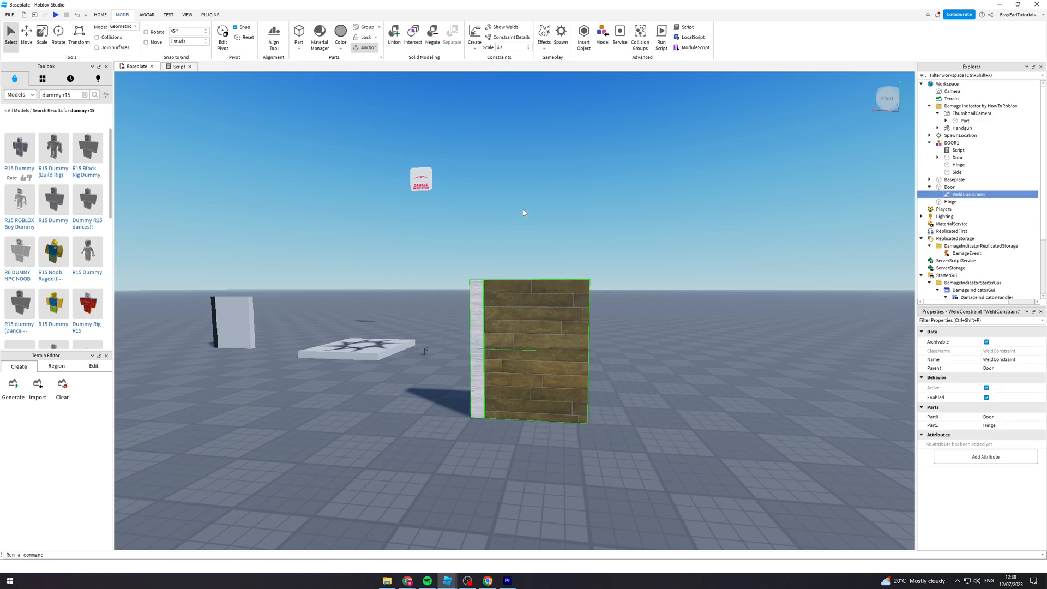
# - Add a ProximityPrompt to the Door part
pyautogui.press('a')
pyautogui.moveTo(525, 210); pyautogui.dragTo(524, 212, button='right')
pyautogui.press('d')
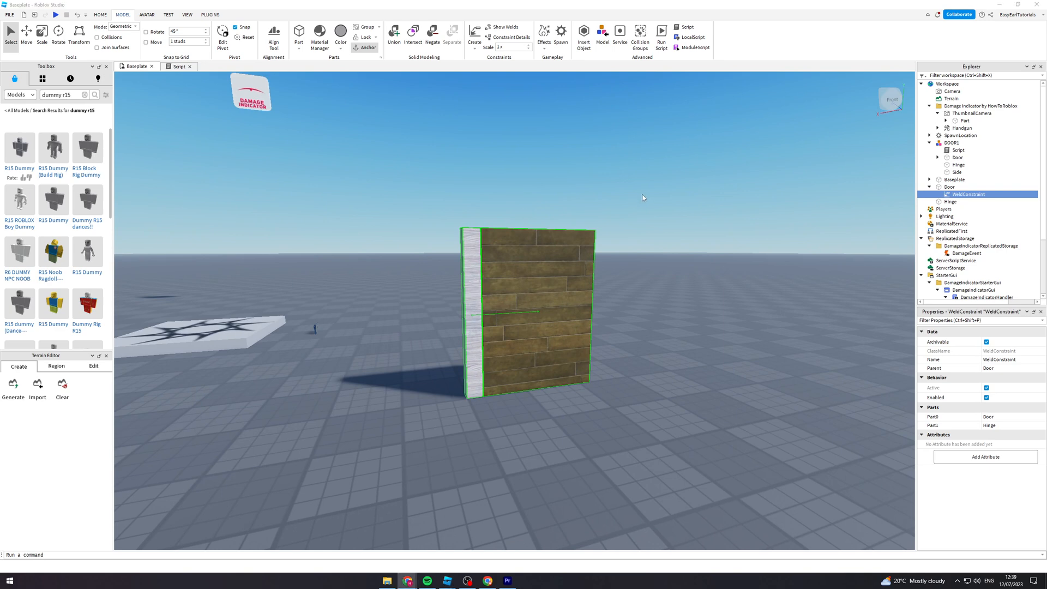
pyautogui.click(952, 187)
pyautogui.click(960, 187)
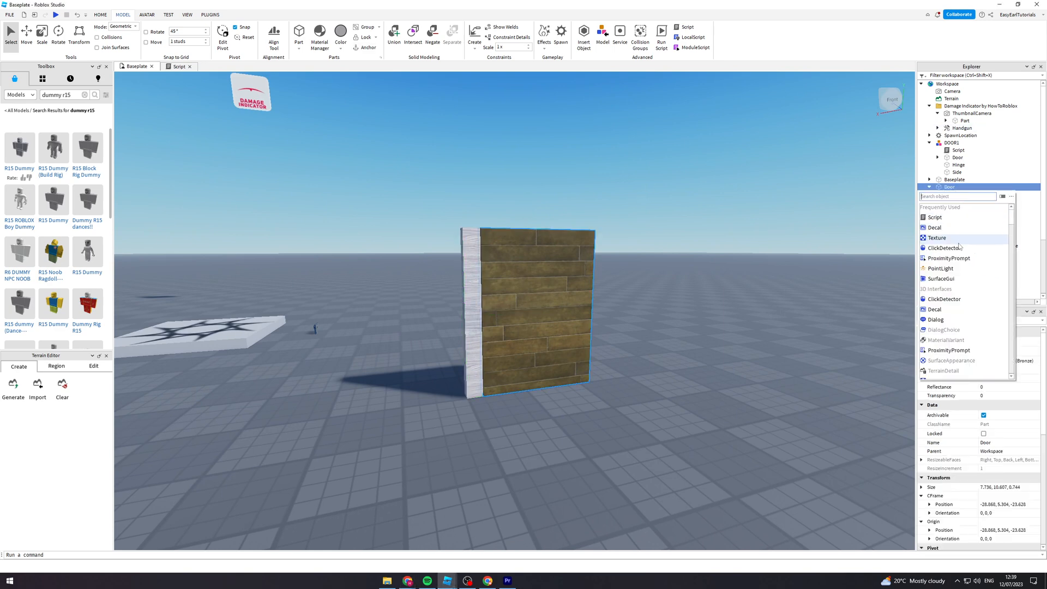
pyautogui.click(949, 258)
# - Review the Door's ProximityPrompt properties, including KeyboardKeyCode and ObjectText
pyautogui.press('s')
pyautogui.moveTo(642, 228); pyautogui.dragTo(642, 228, button='right')
pyautogui.press('w')
pyautogui.press('w')
pyautogui.press('w')
pyautogui.press('s')
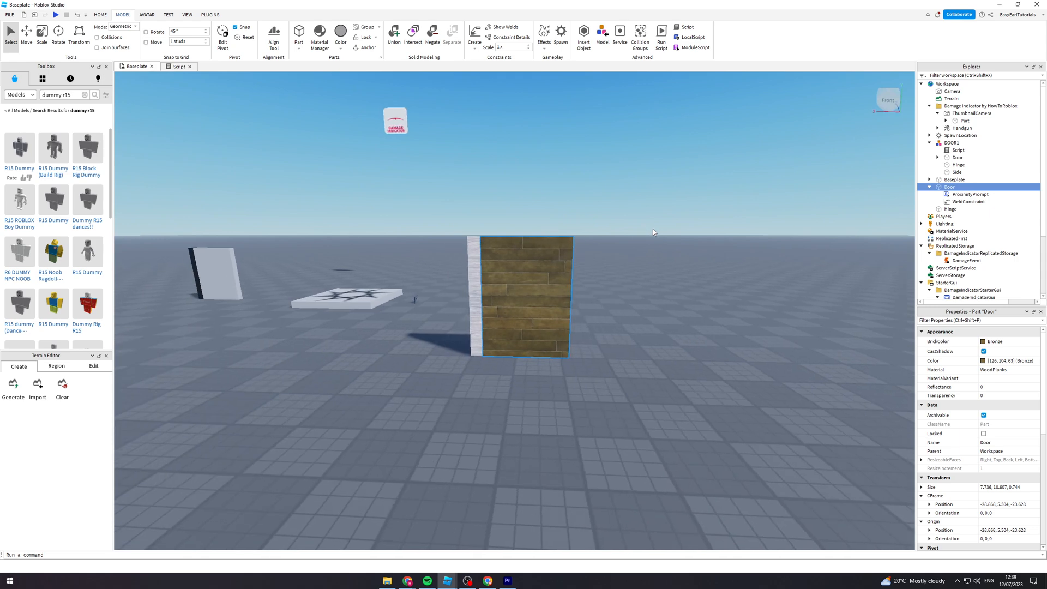
pyautogui.click(958, 195)
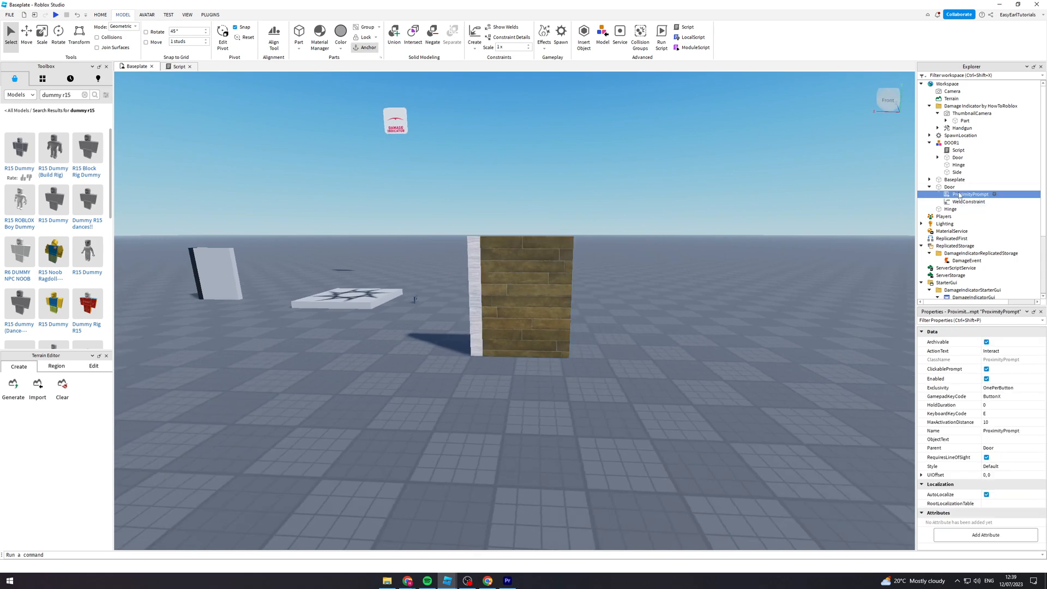
pyautogui.click(986, 414)
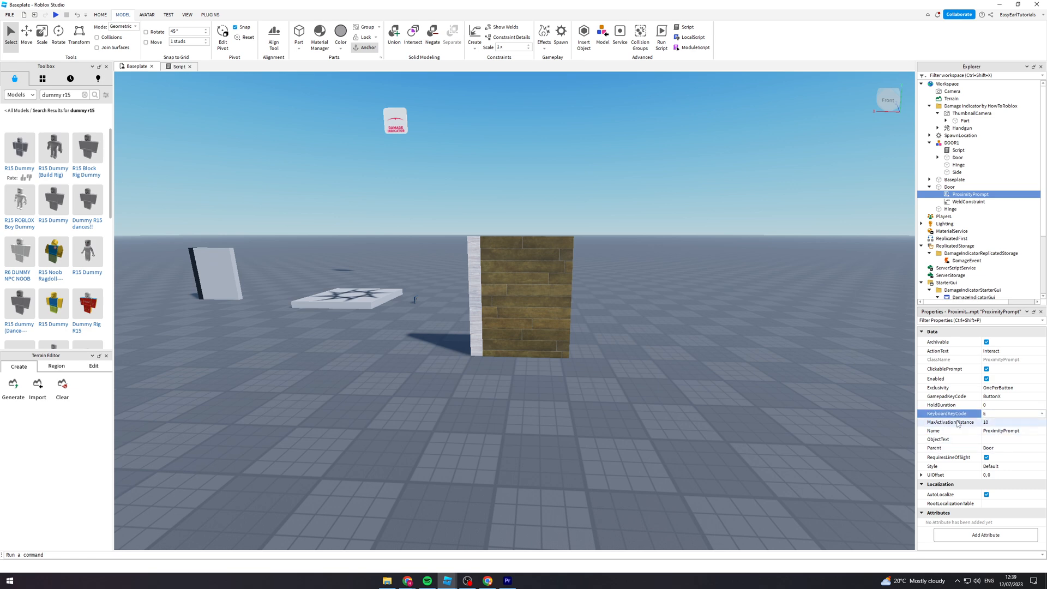
pyautogui.click(1002, 439)
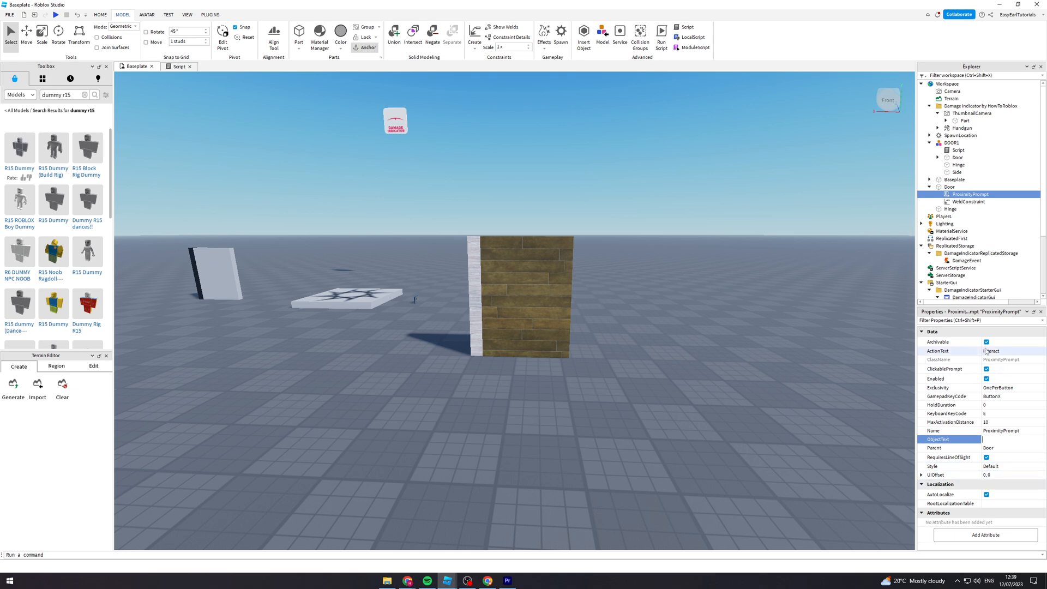
pyautogui.moveTo(837, 355); pyautogui.dragTo(836, 349, button='right')
pyautogui.press('w')
pyautogui.press('s')
pyautogui.press('w')
pyautogui.press('d')
pyautogui.press('s')
pyautogui.press('w')
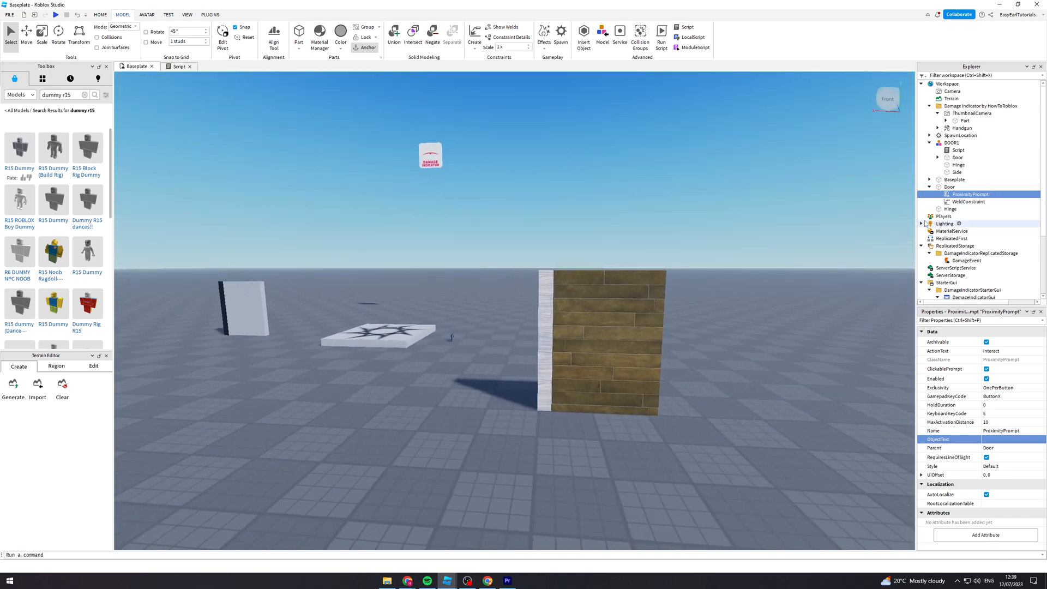
# - Anchor the white Hinge part
pyautogui.click(930, 187)
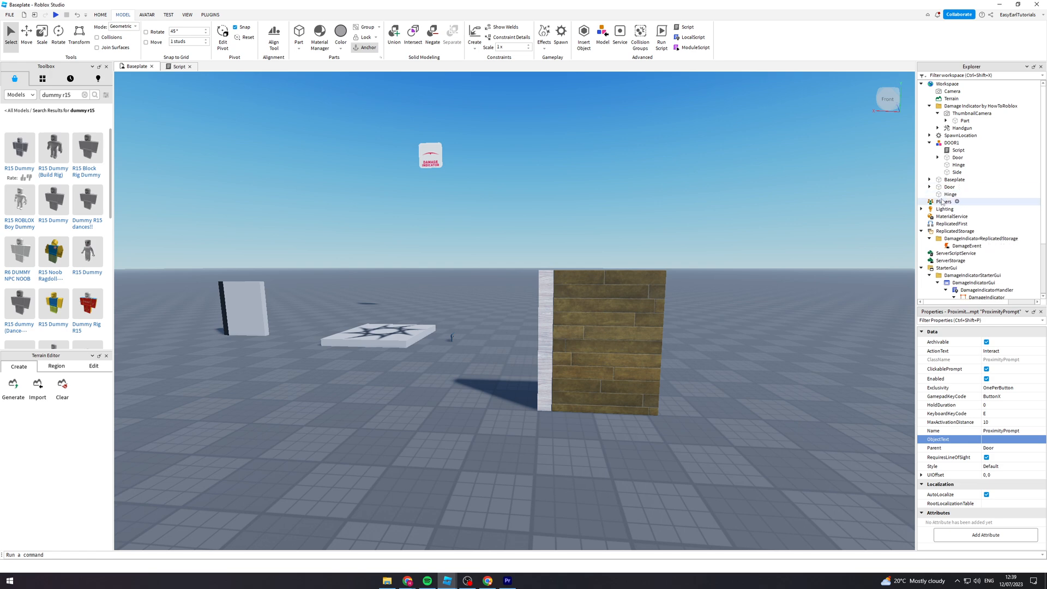
pyautogui.click(947, 195)
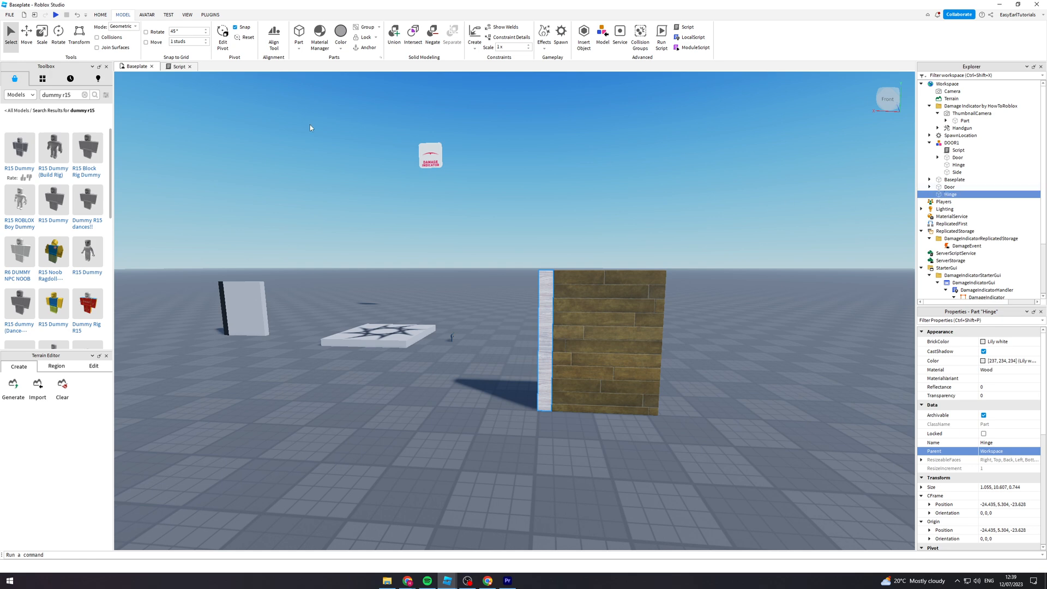
pyautogui.click(101, 15)
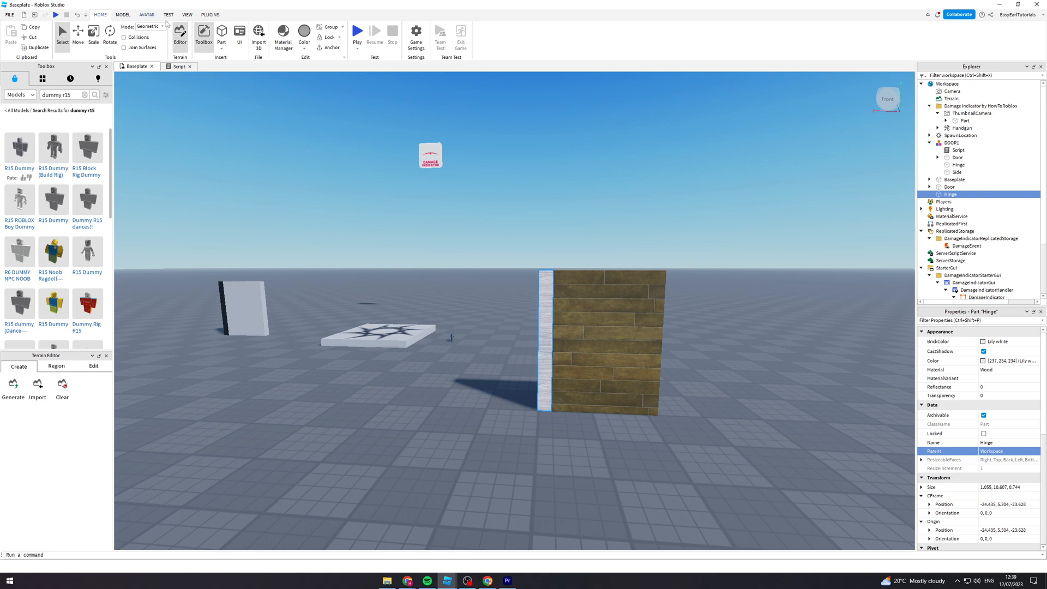
pyautogui.click(329, 48)
pyautogui.moveTo(536, 221); pyautogui.dragTo(536, 220, button='right')
pyautogui.click(467, 581)
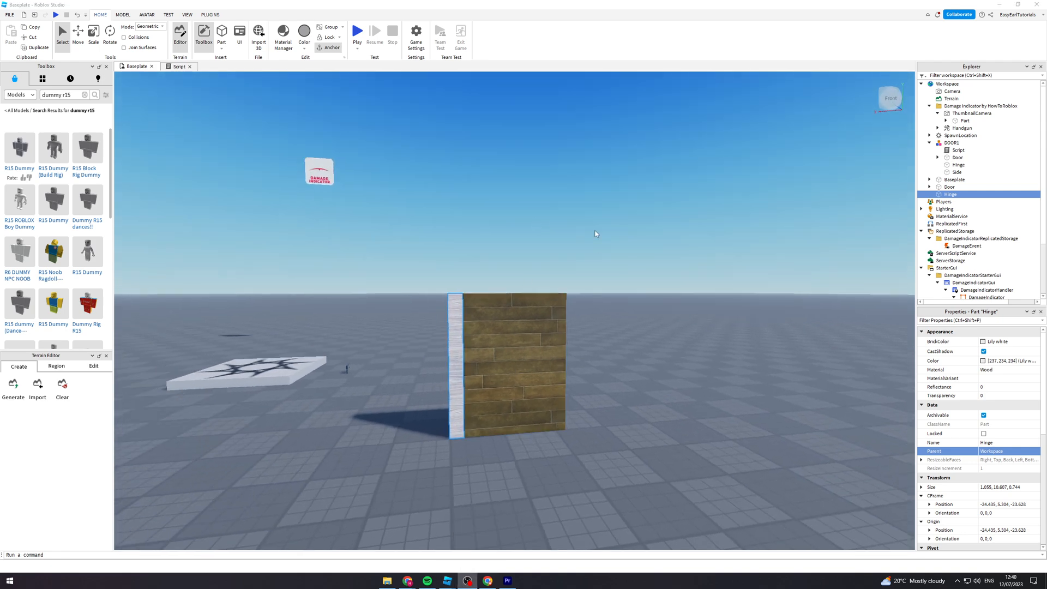
# - Group the Door and Hinge parts as a model and name it Door2
pyautogui.keyDown('ctrl'); pyautogui.click(954, 186); pyautogui.keyUp('ctrl')
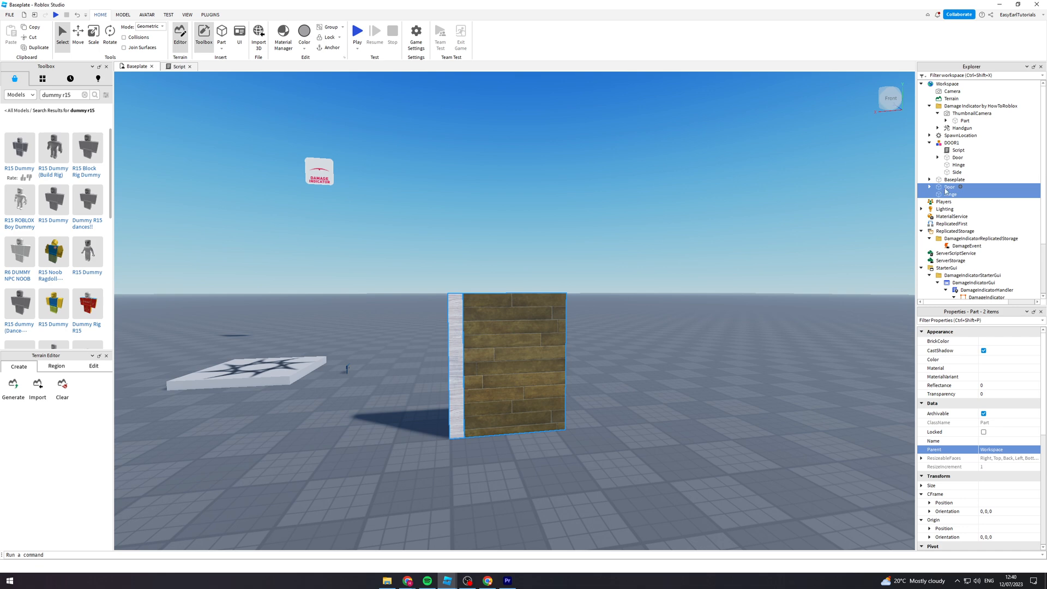
pyautogui.rightClick(946, 190)
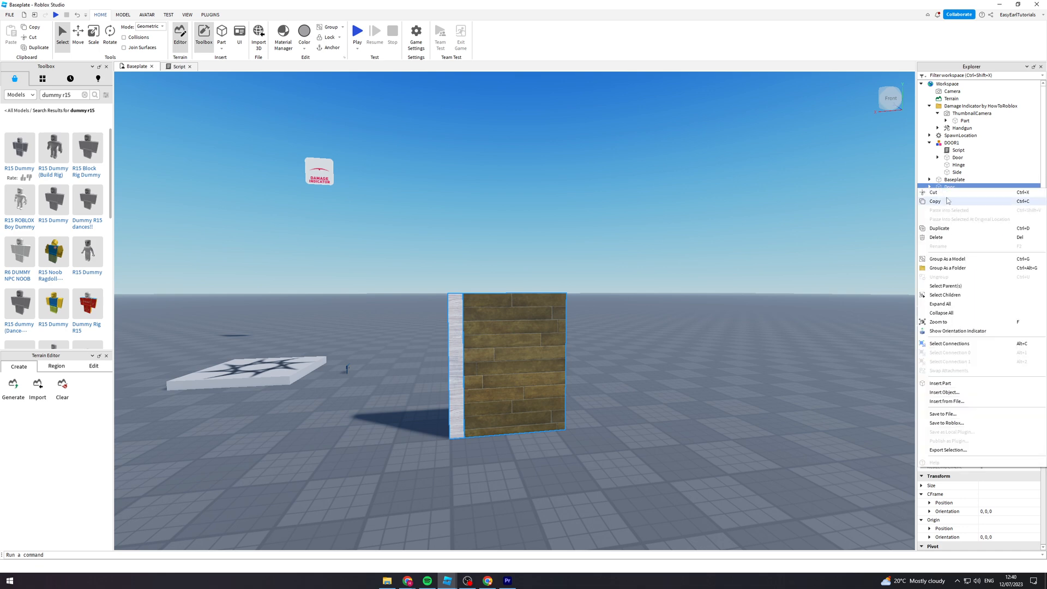
pyautogui.click(967, 260)
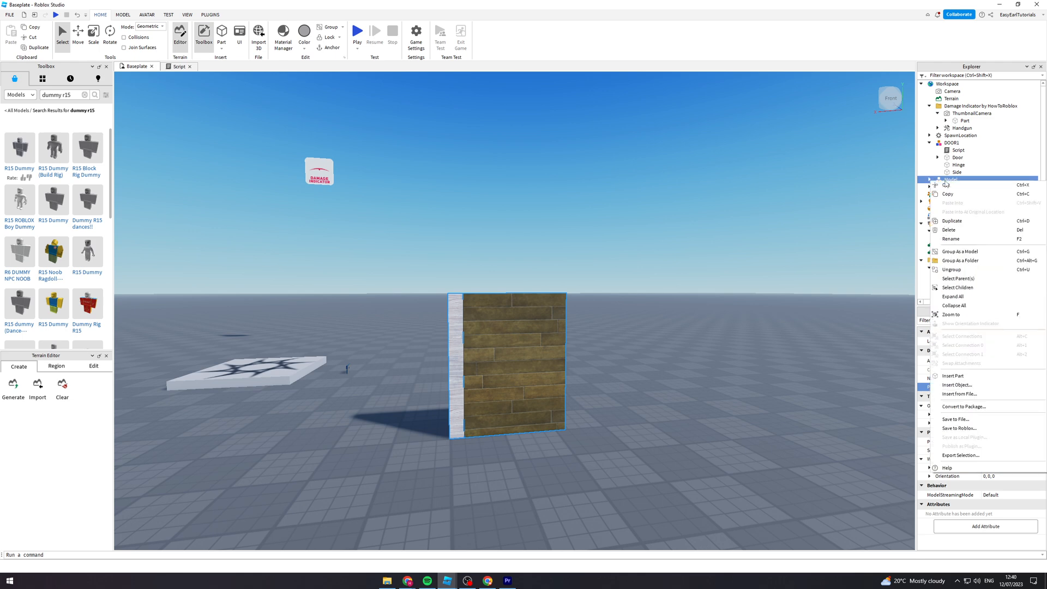
pyautogui.press('F2')
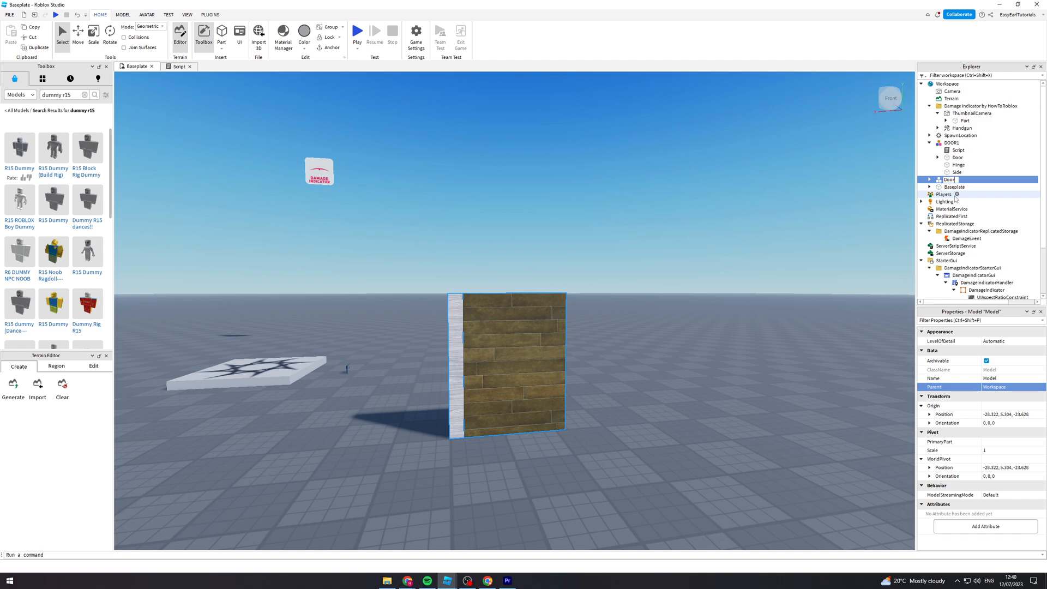
pyautogui.press('Return')
pyautogui.moveTo(726, 249); pyautogui.dragTo(725, 247, button='right')
pyautogui.press('a')
pyautogui.press('d')
pyautogui.press('a')
pyautogui.press('d')
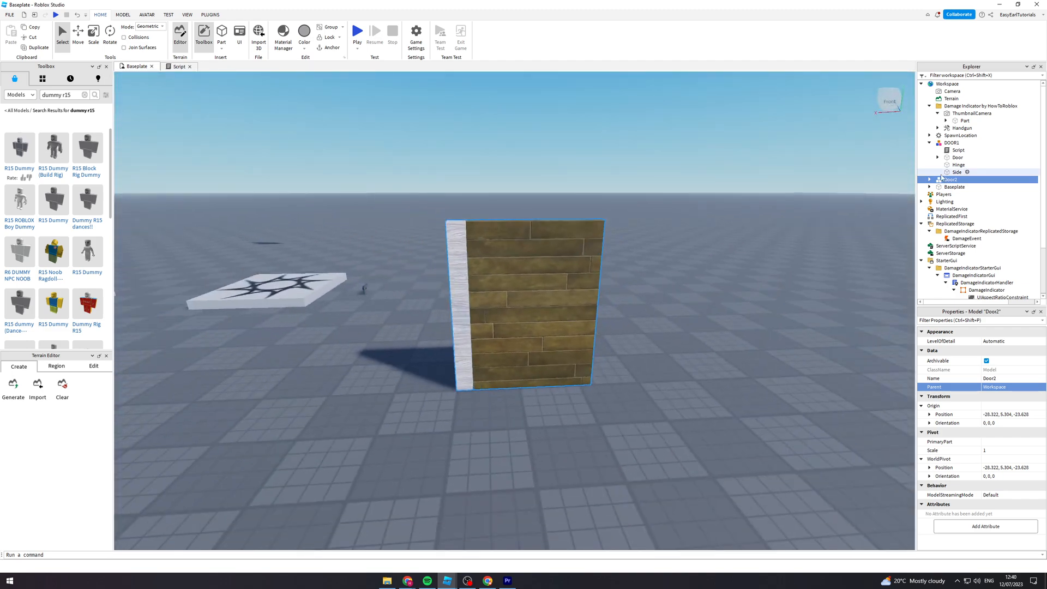
# - Duplicate the Hinge part inside the Door2 model and rename the copy as Side
pyautogui.click(930, 180)
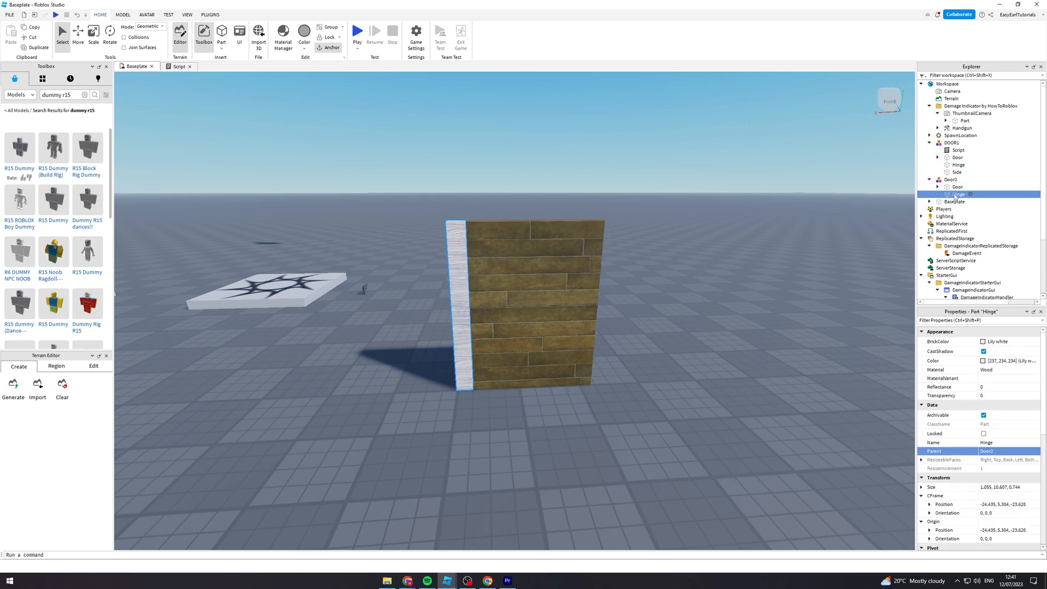
pyautogui.click(957, 195)
pyautogui.hotkey('ctrl', 'd')
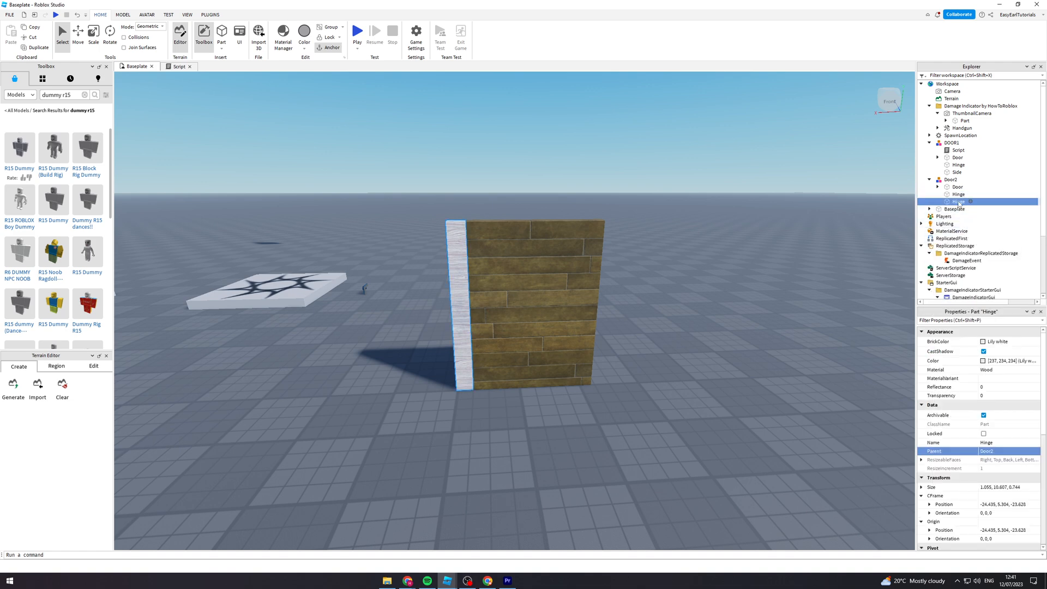
pyautogui.doubleClick(959, 202)
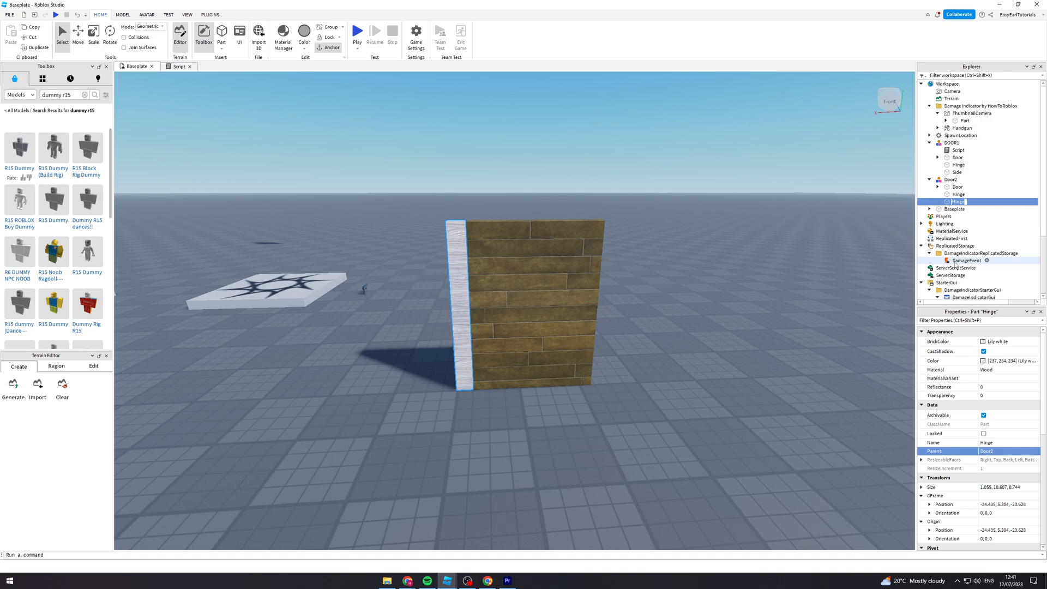
pyautogui.write('Side')
pyautogui.press('Return')
pyautogui.click(957, 268)
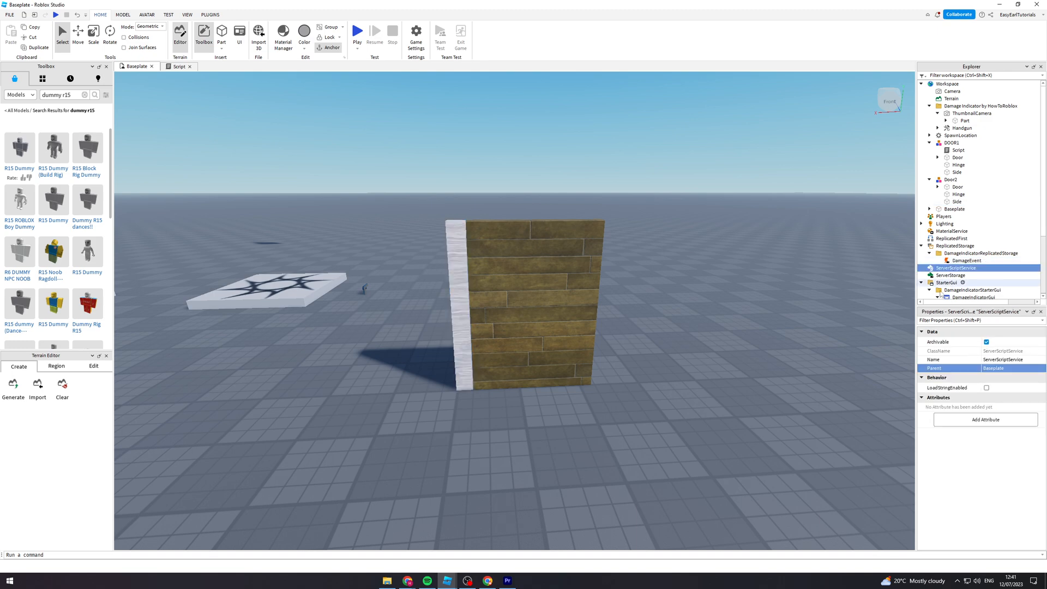
pyautogui.click(758, 251)
pyautogui.press('a')
pyautogui.moveTo(636, 259); pyautogui.dragTo(636, 260, button='right')
pyautogui.press('d')
pyautogui.press('w')
pyautogui.press('d')
pyautogui.press('s')
pyautogui.press('a')
pyautogui.press('a')
pyautogui.press('w')
pyautogui.press('d')
pyautogui.press('a')
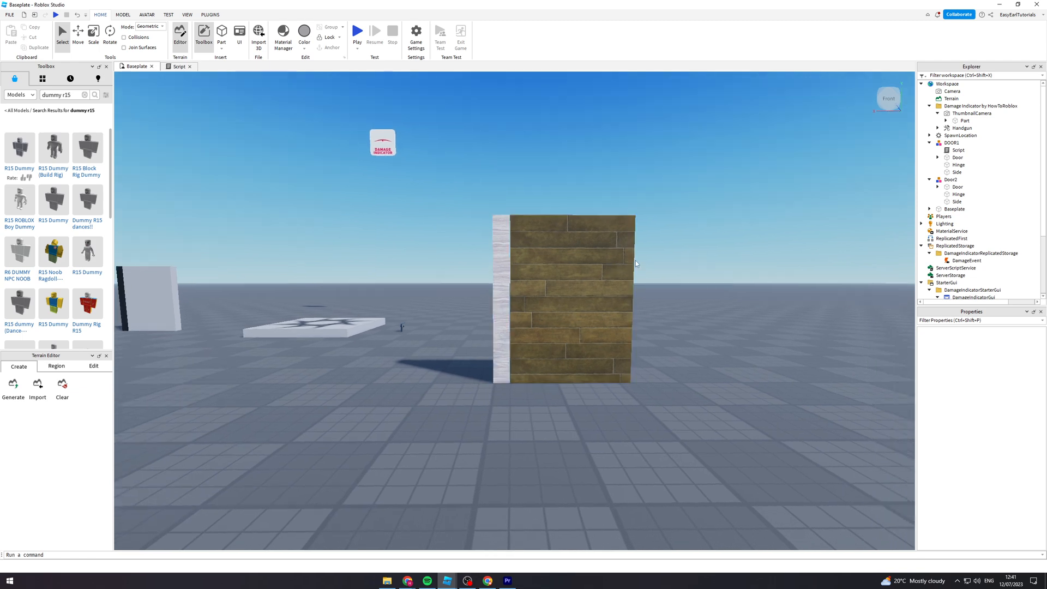
# - View the existing script of the DOOR1 model, select all of its code, and return to the Baseplate view
pyautogui.click(929, 143)
pyautogui.click(930, 144)
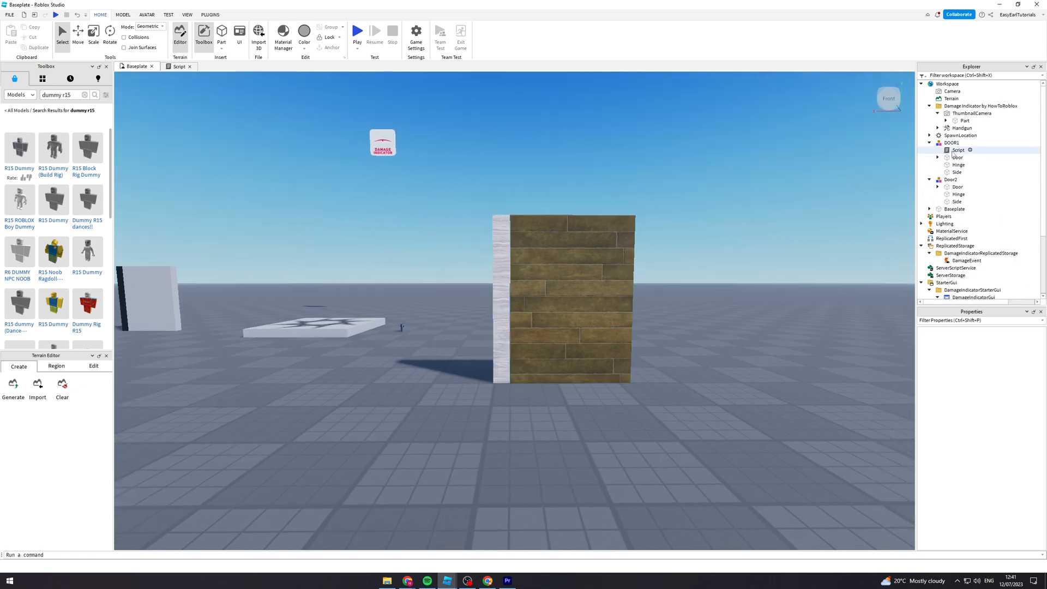
pyautogui.click(958, 150)
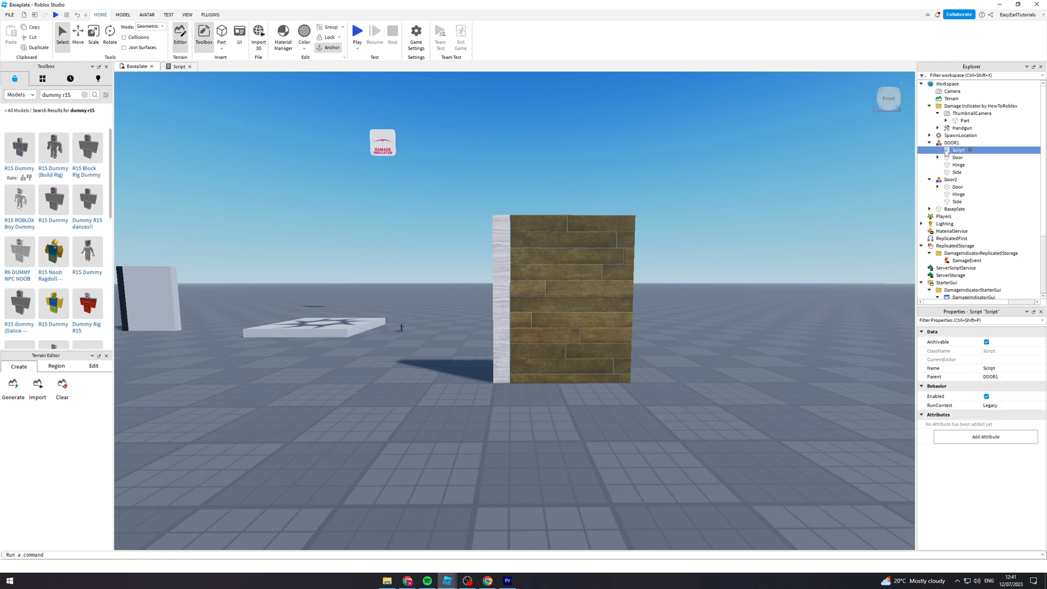
pyautogui.click(179, 66)
pyautogui.click(207, 126)
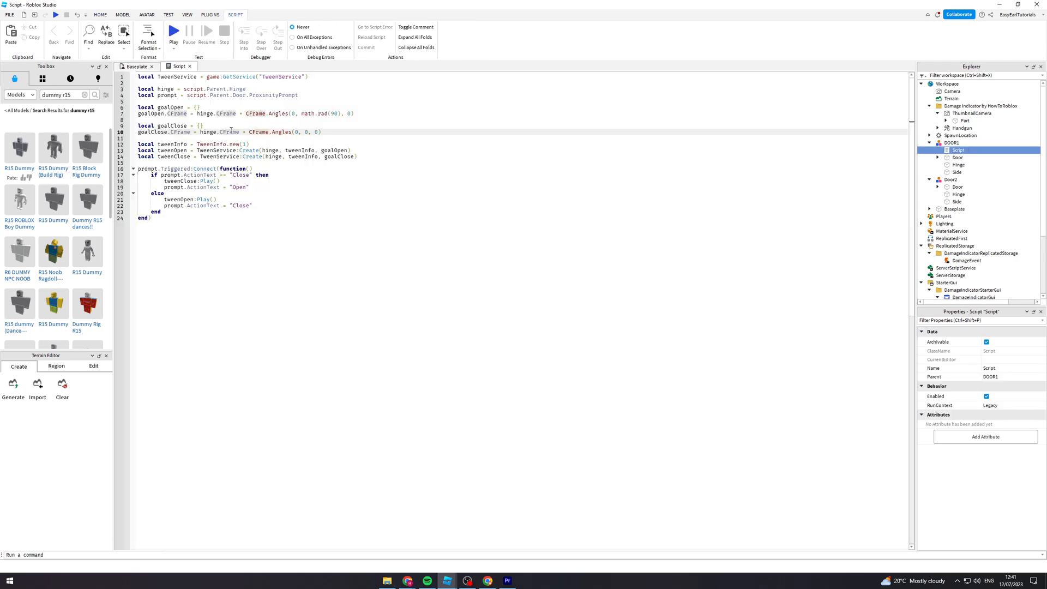
pyautogui.hotkey('ctrl', 'a')
pyautogui.hotkey('ctrl', 'c')
pyautogui.click(136, 66)
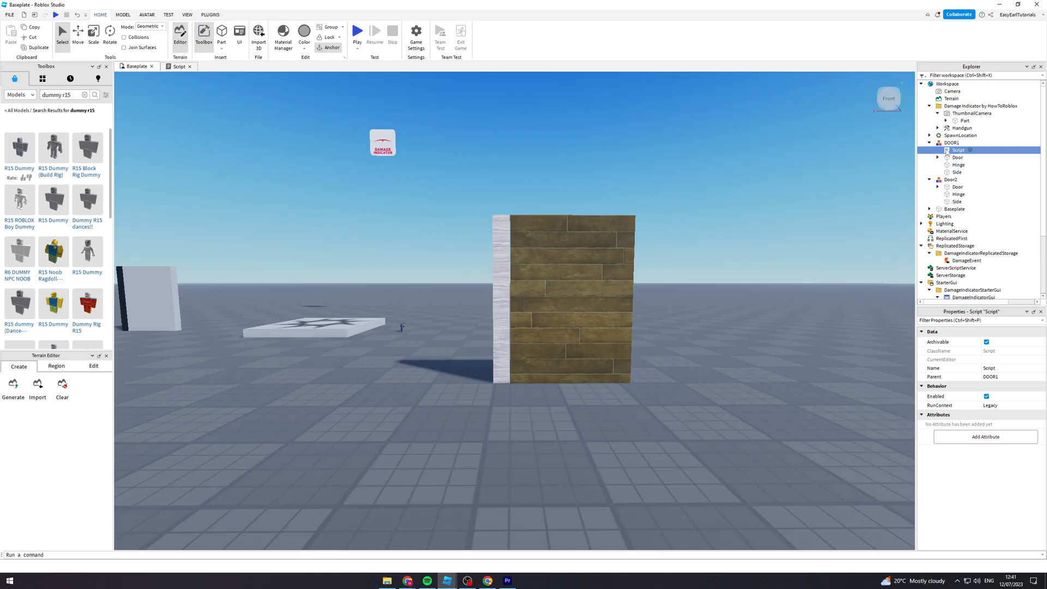
# - Collapse the DOOR1 model and add a new Script to the Door2 model
pyautogui.click(929, 143)
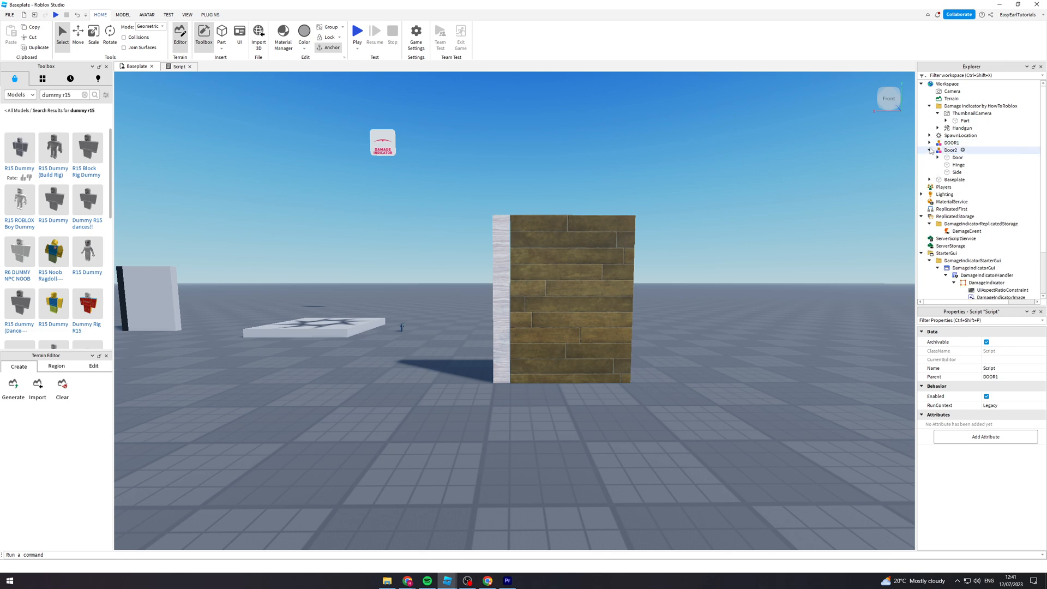
pyautogui.click(929, 143)
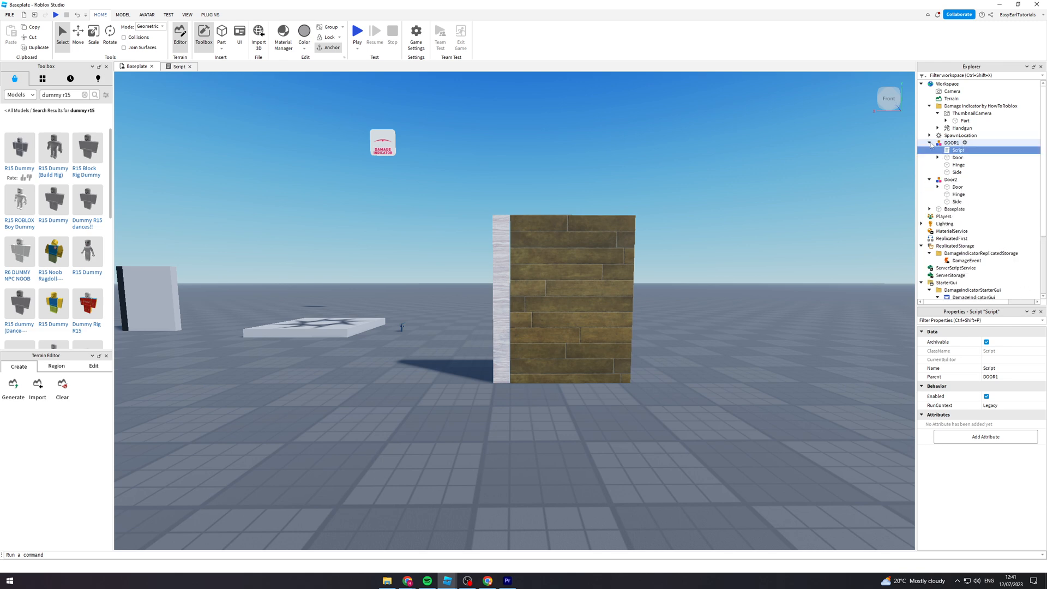
pyautogui.click(929, 143)
pyautogui.click(963, 151)
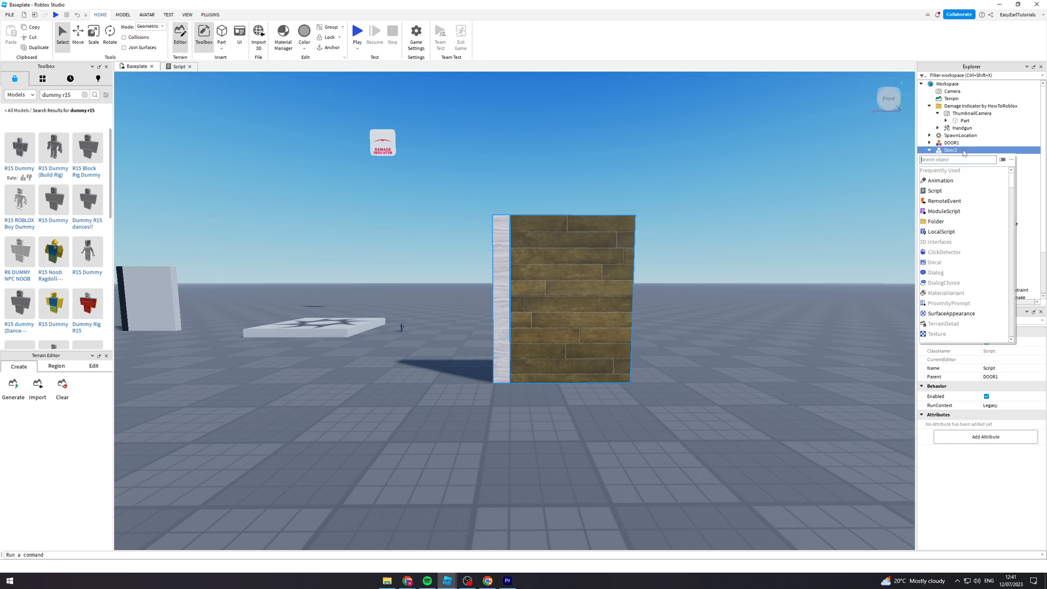
pyautogui.click(935, 191)
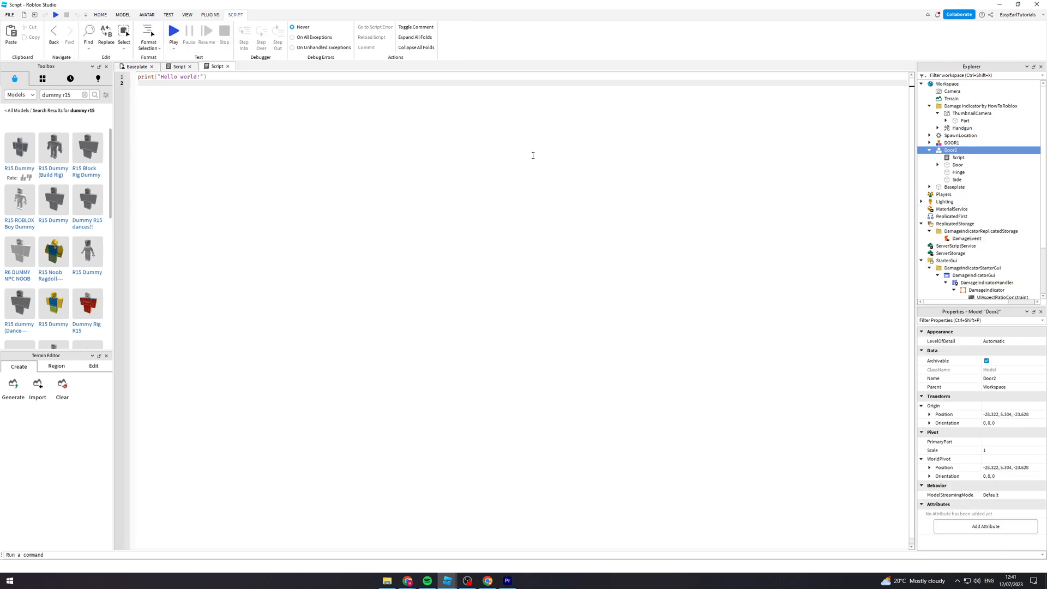
# - Paste the copied door tween code into Door2's new script, close the older script, and return to the Baseplate view
pyautogui.hotkey('ctrl', 'v')
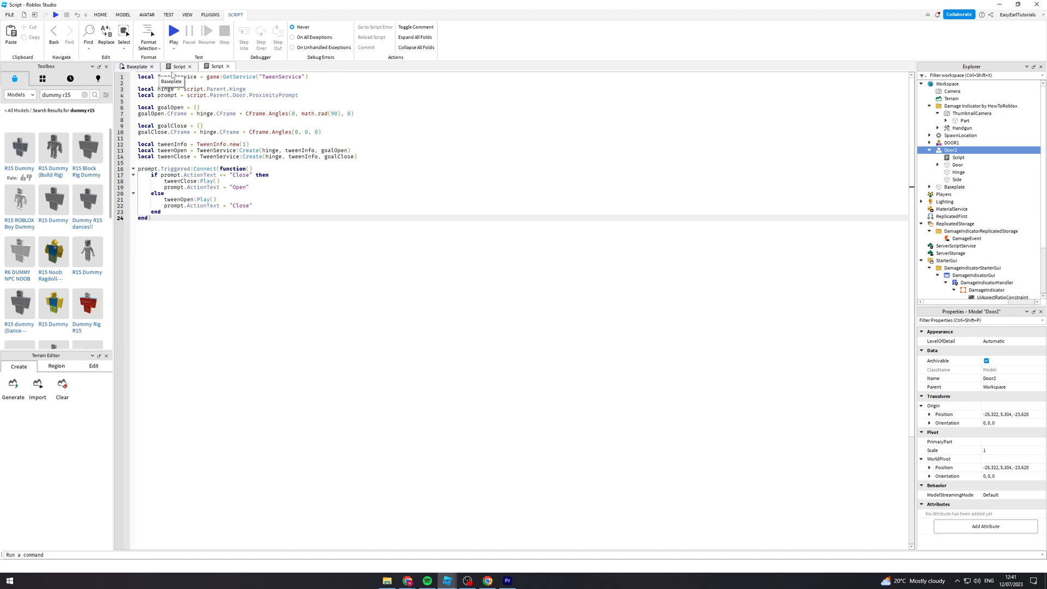
pyautogui.hotkey('ctrl', 'a')
pyautogui.click(189, 66)
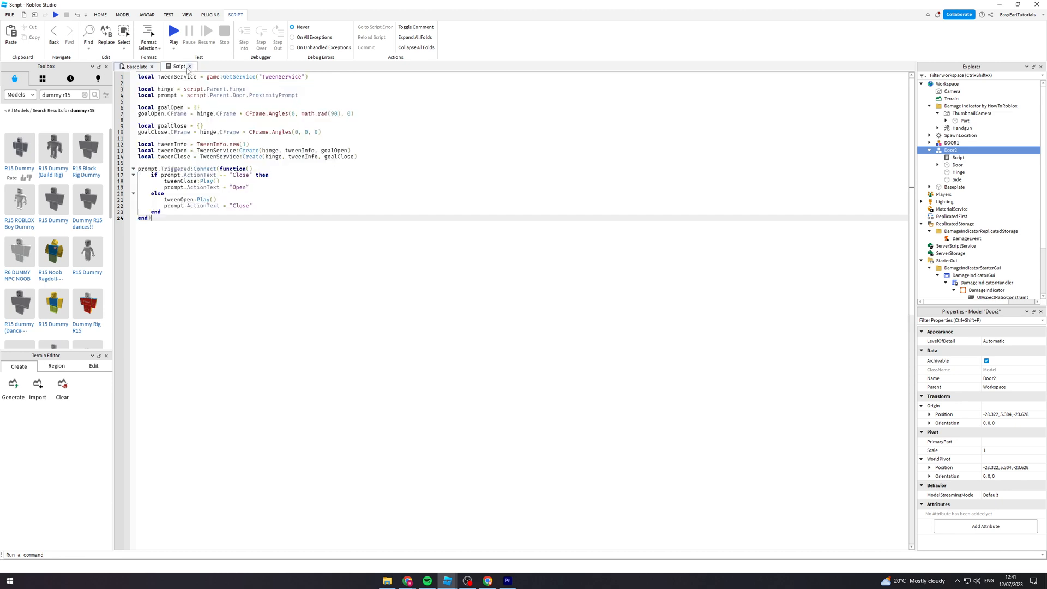
pyautogui.click(145, 71)
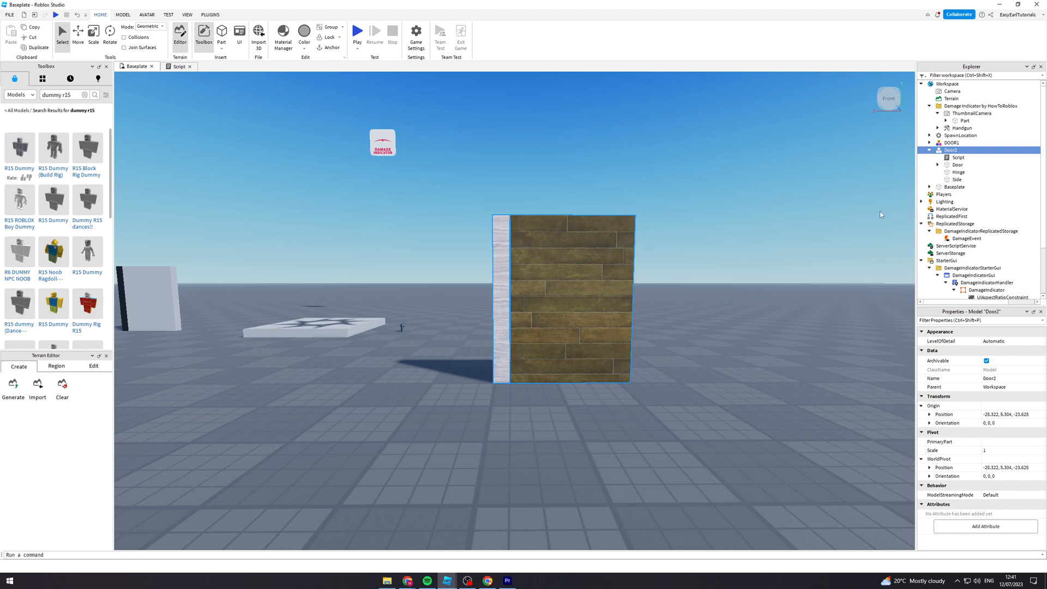
# - Start a playtest, walk the character to the wooden Door2 door and trigger its prompt to open and close it
pyautogui.click(929, 151)
pyautogui.click(928, 151)
pyautogui.moveTo(676, 215); pyautogui.dragTo(675, 215, button='right')
pyautogui.press('a')
pyautogui.press('a')
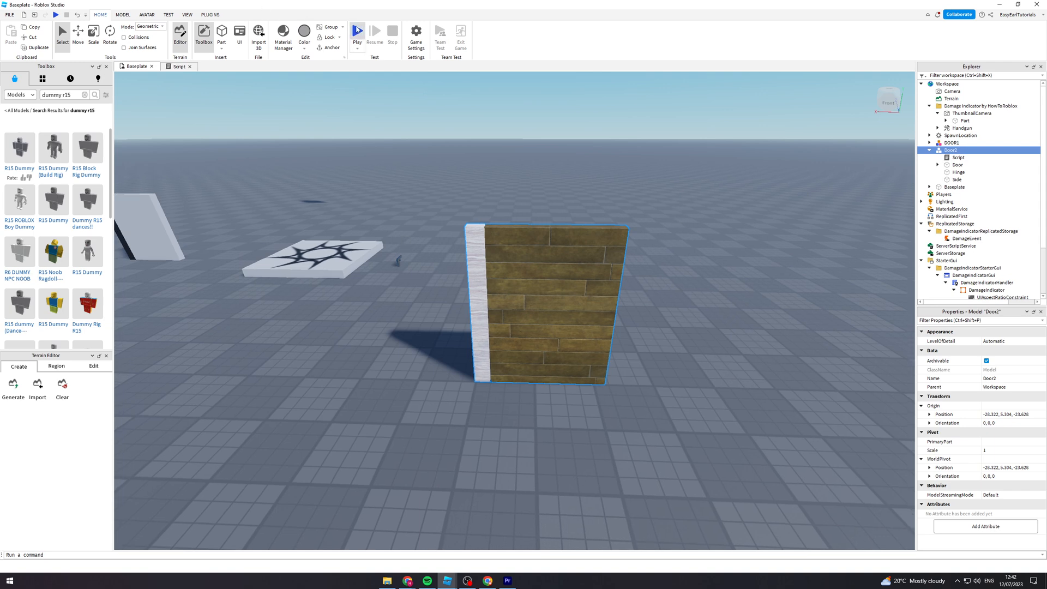
pyautogui.click(358, 33)
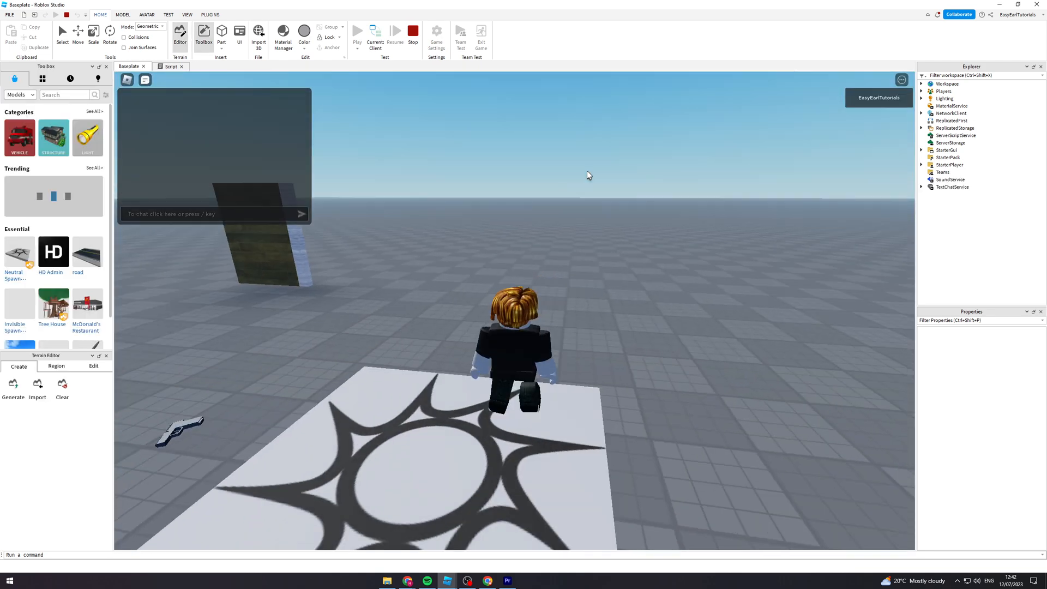
pyautogui.press('w')
pyautogui.press('d')
pyautogui.moveTo(589, 176); pyautogui.dragTo(583, 178, button='right')
pyautogui.press('w')
pyautogui.press('e')
pyautogui.press('w')
pyautogui.press('e')
# - Walk back and forth at the wooden door and repeatedly test its Open and Close prompt near the hinge
pyautogui.press('s')
pyautogui.press('w')
pyautogui.press('e')
pyautogui.press('w')
pyautogui.press('s')
pyautogui.press('w')
pyautogui.moveTo(726, 192); pyautogui.dragTo(726, 192, button='right')
pyautogui.press('e')
pyautogui.press('s')
pyautogui.press('w')
pyautogui.press('e')
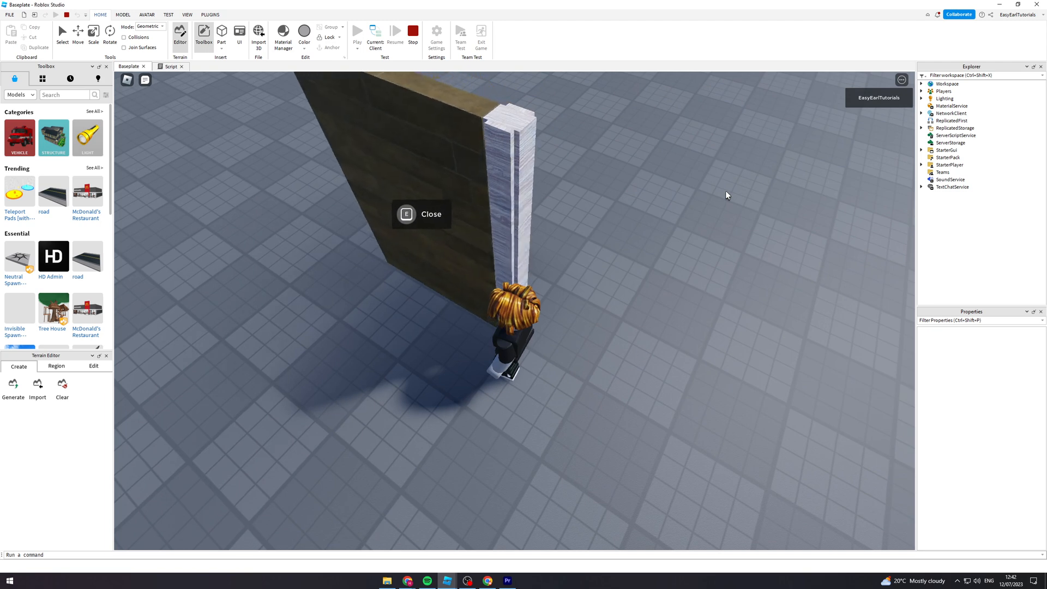
pyautogui.press('e')
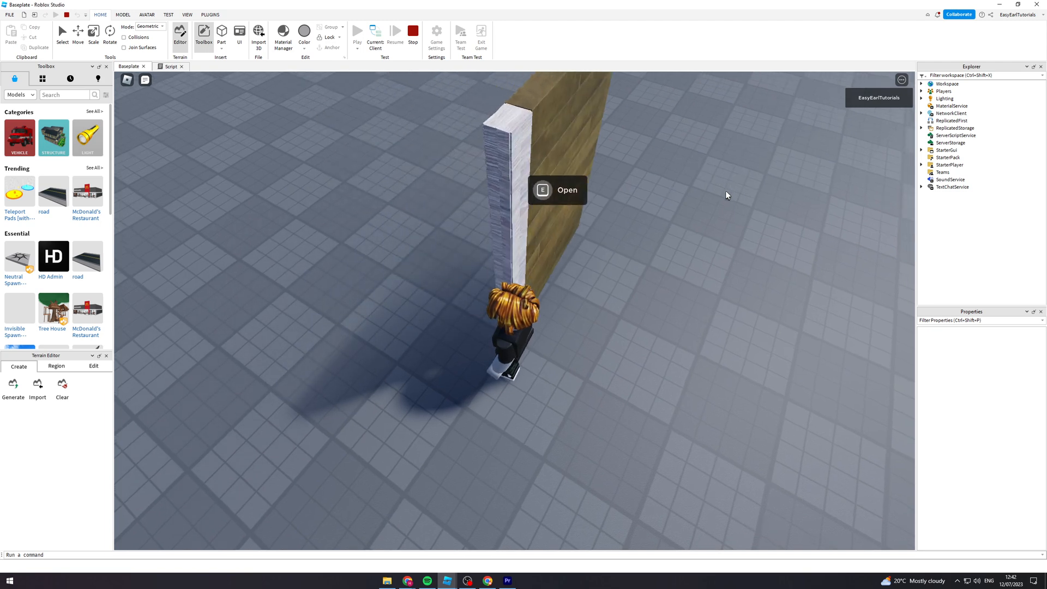
pyautogui.press('e')
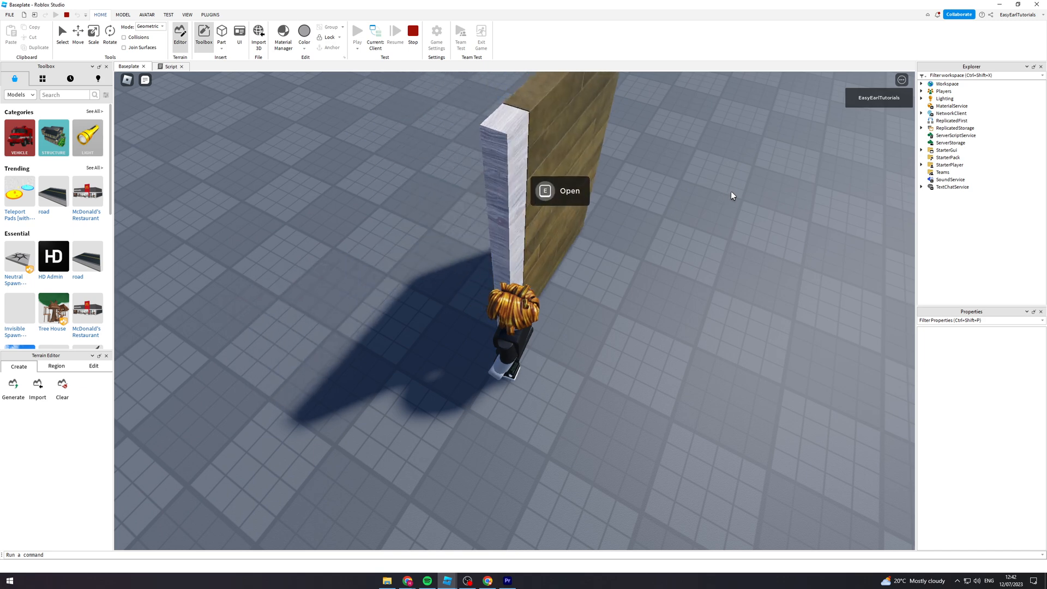
pyautogui.press('e')
# - Move around the wooden door and trigger its prompt again from several other standing positions
pyautogui.press('s')
pyautogui.press('d')
pyautogui.press('e')
pyautogui.moveTo(481, 132); pyautogui.dragTo(481, 132, button='right')
pyautogui.press('w')
pyautogui.press('e')
pyautogui.press('s')
pyautogui.press('a')
pyautogui.press('e')
pyautogui.press('w')
pyautogui.press('e')
# - Walk across to the white DOOR1 door and trigger its Interact prompt for comparison
pyautogui.press('d')
pyautogui.press('w')
pyautogui.press('w')
pyautogui.press('space')
pyautogui.press('w')
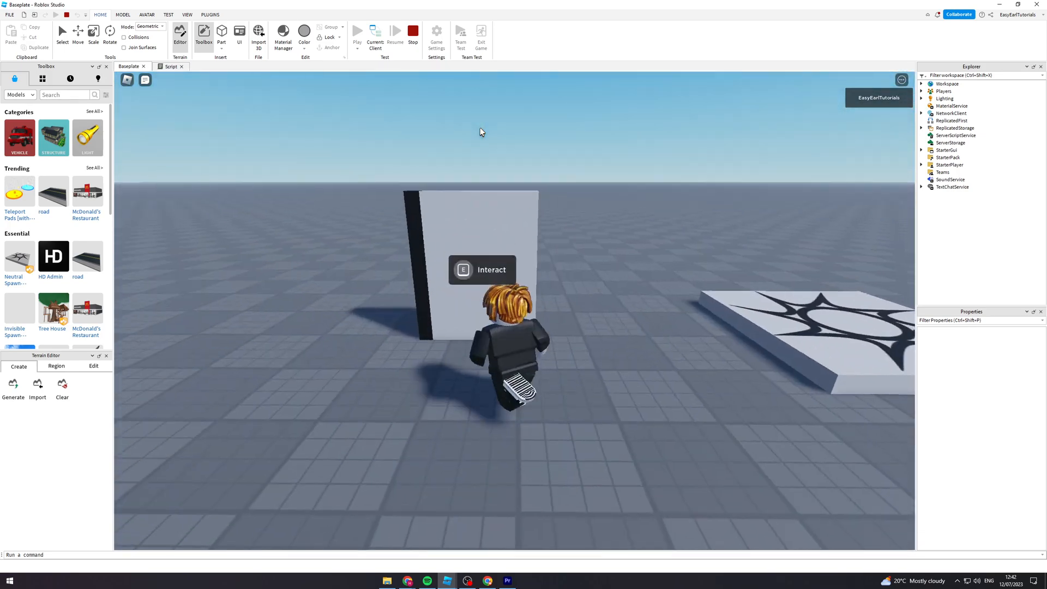
# - Return to the wooden door and test opening and closing it from directly in front
pyautogui.press('w')
pyautogui.moveTo(482, 132); pyautogui.dragTo(482, 132, button='right')
pyautogui.press('e')
pyautogui.press('w')
pyautogui.press('w')
pyautogui.press('d')
pyautogui.press('d')
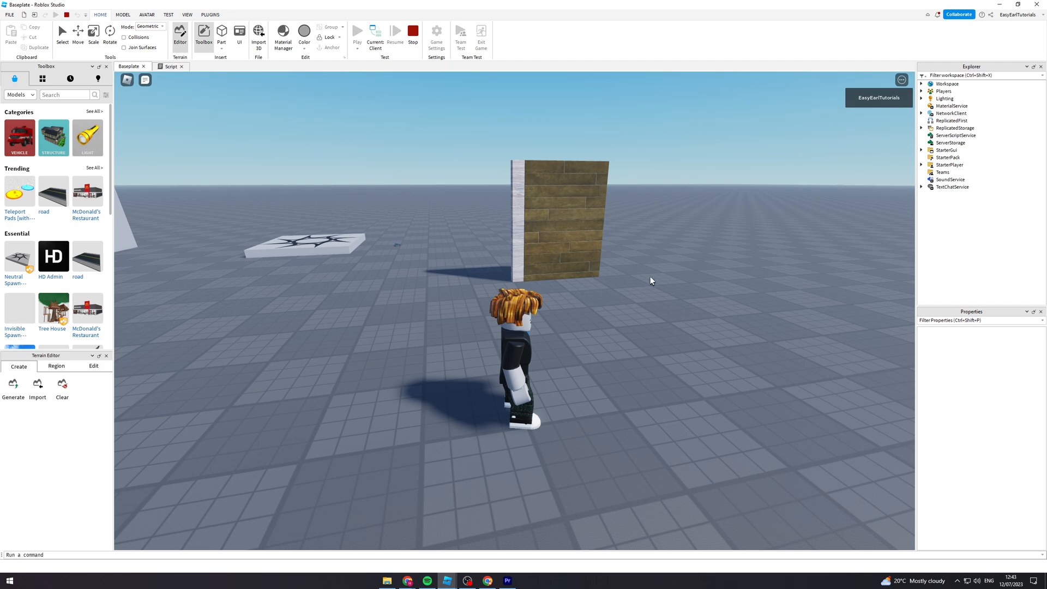
pyautogui.press('w')
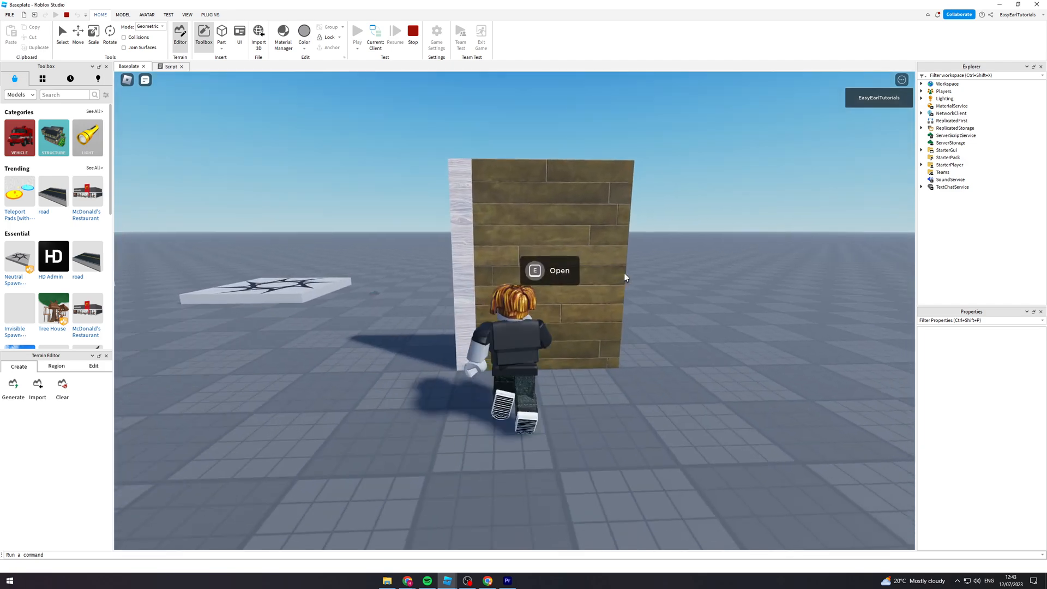
pyautogui.press('e')
pyautogui.press('s')
pyautogui.press('e')
pyautogui.press('w')
pyautogui.press('e')
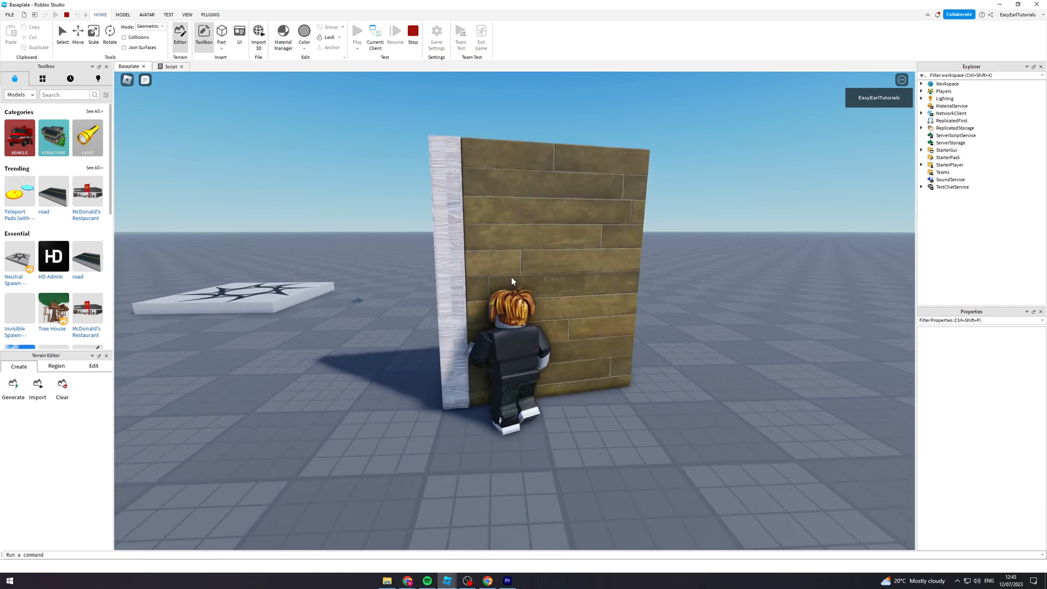
pyautogui.press('s')
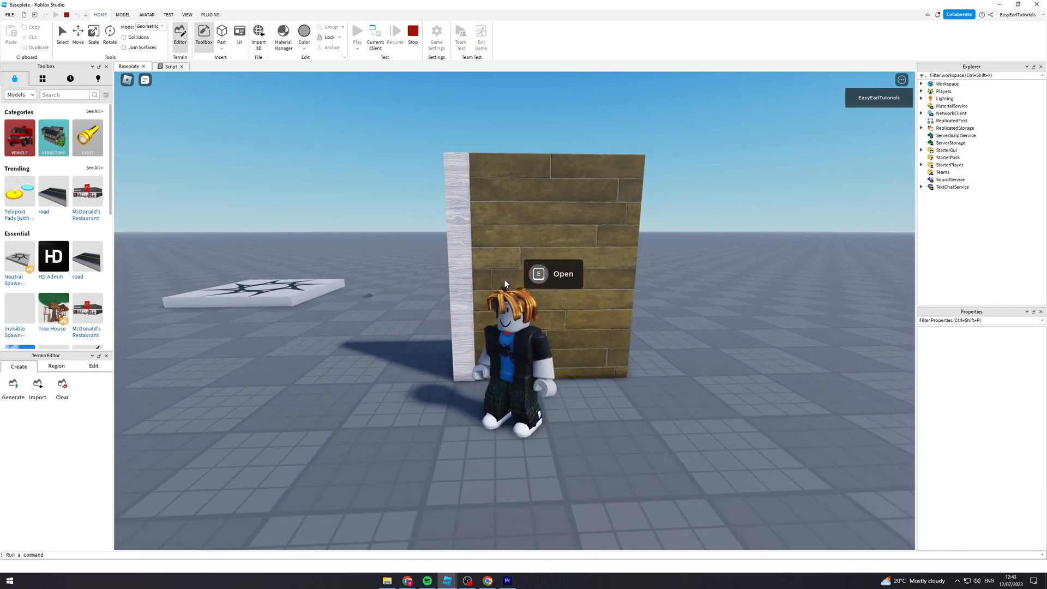
pyautogui.press('e')
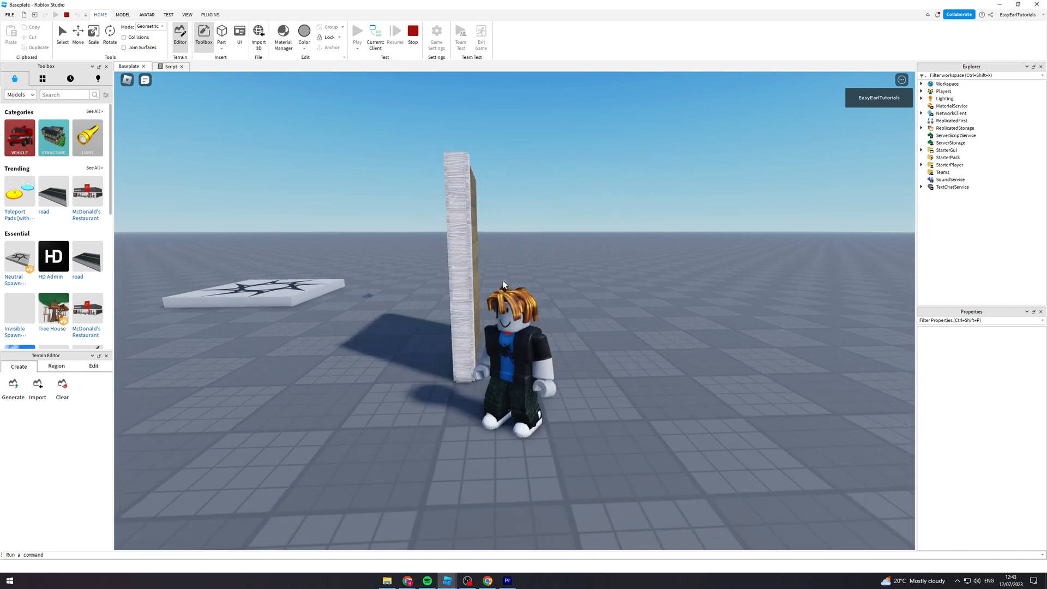
pyautogui.press('a')
pyautogui.press('e')
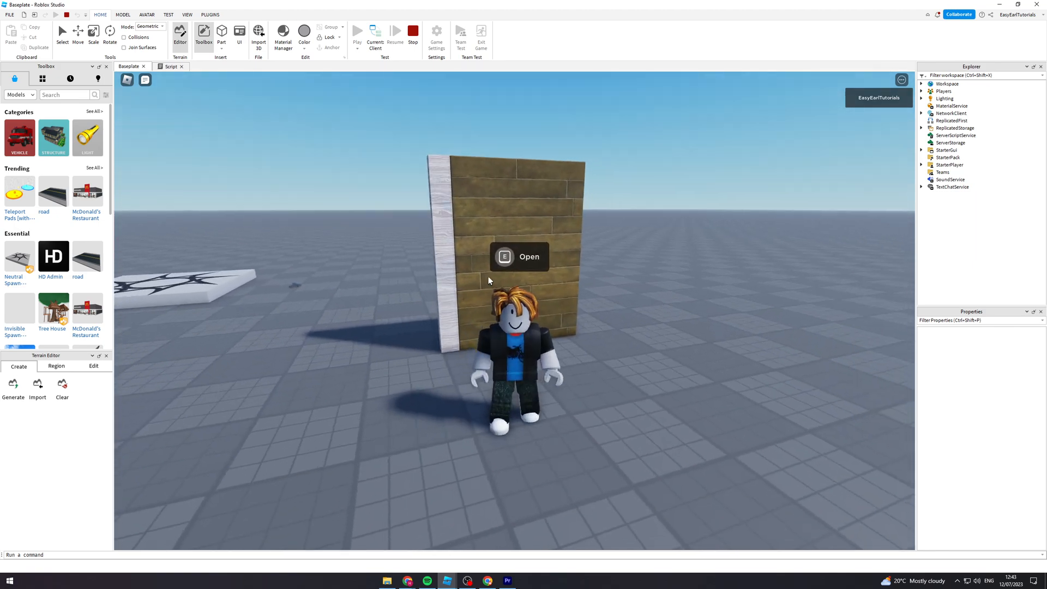
# - Walk and jump around the wooden door once more, and end the playtest
pyautogui.press('d')
pyautogui.moveTo(489, 281); pyautogui.dragTo(442, 263, button='right')
pyautogui.press('w')
pyautogui.press('space')
pyautogui.press('w')
pyautogui.press('s')
pyautogui.press('w')
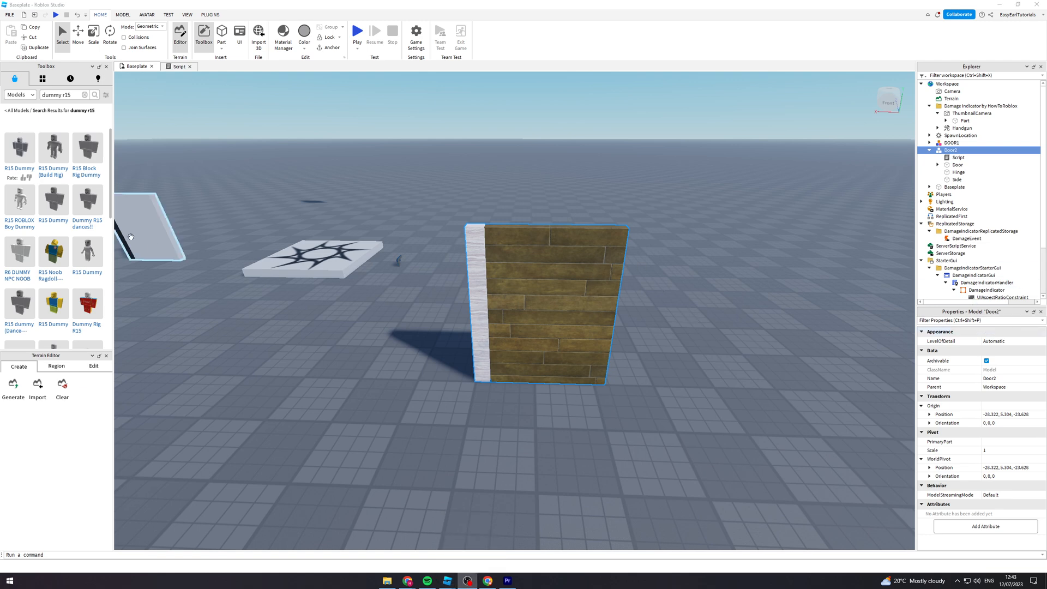
# - Try adding a Decal to the Door part in Door2 and give it a different Color3
pyautogui.moveTo(576, 306); pyautogui.dragTo(576, 307, button='right')
pyautogui.scroll(-4, 576, 307)
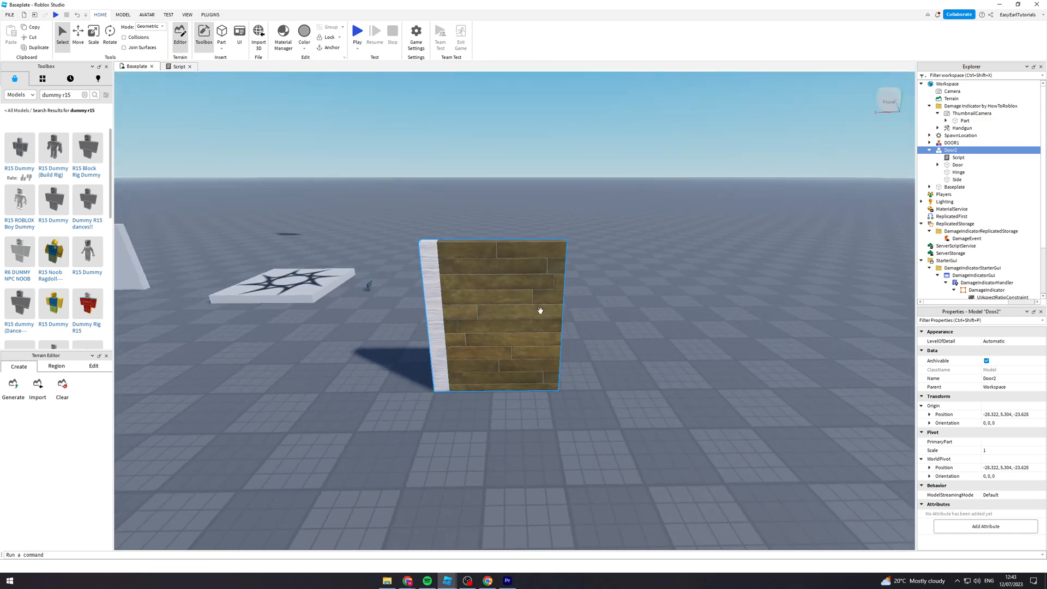
pyautogui.click(959, 165)
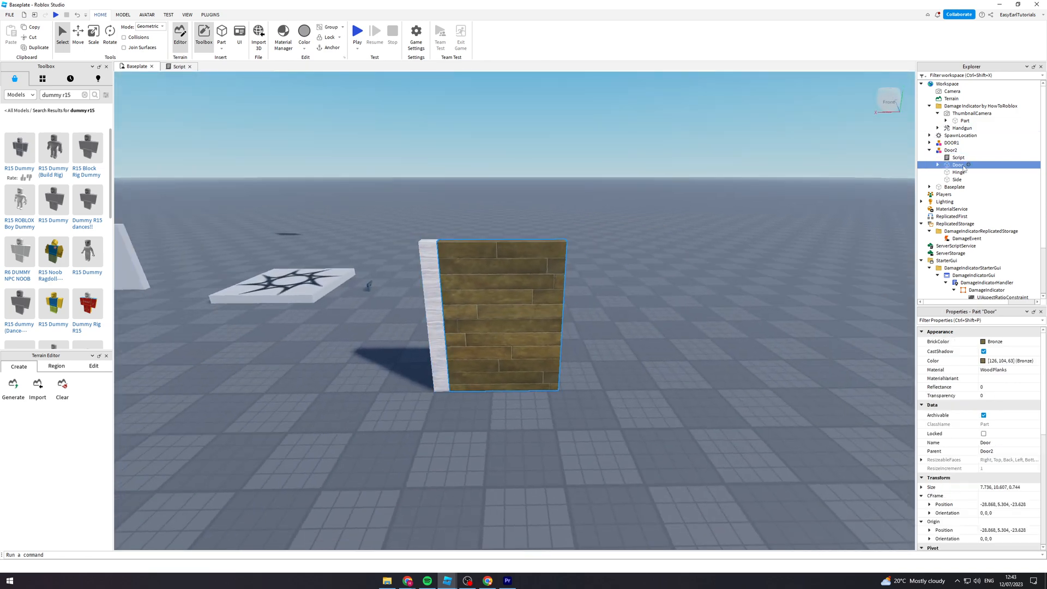
pyautogui.click(969, 165)
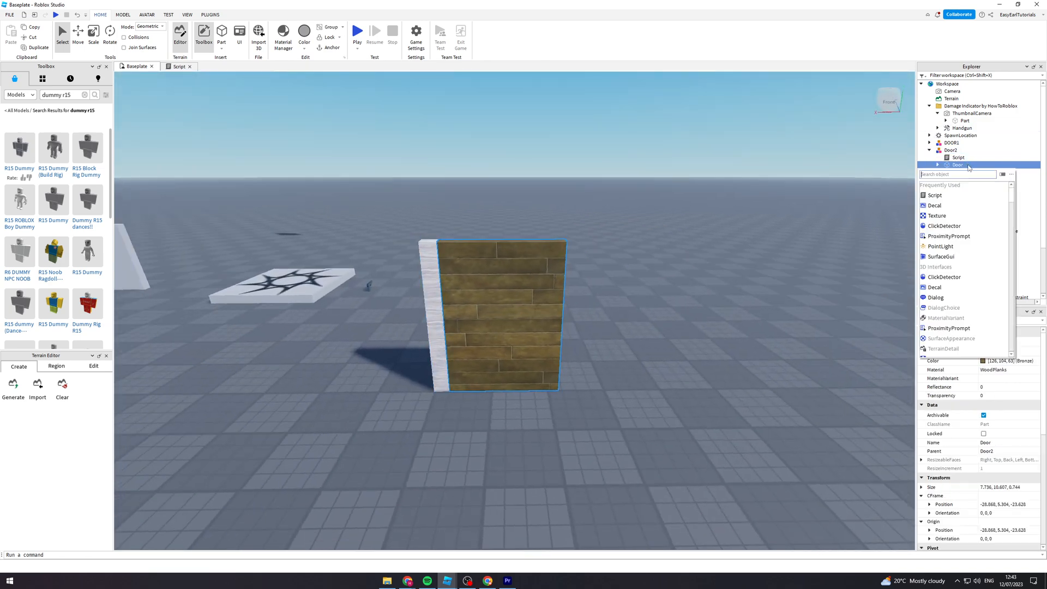
pyautogui.click(948, 207)
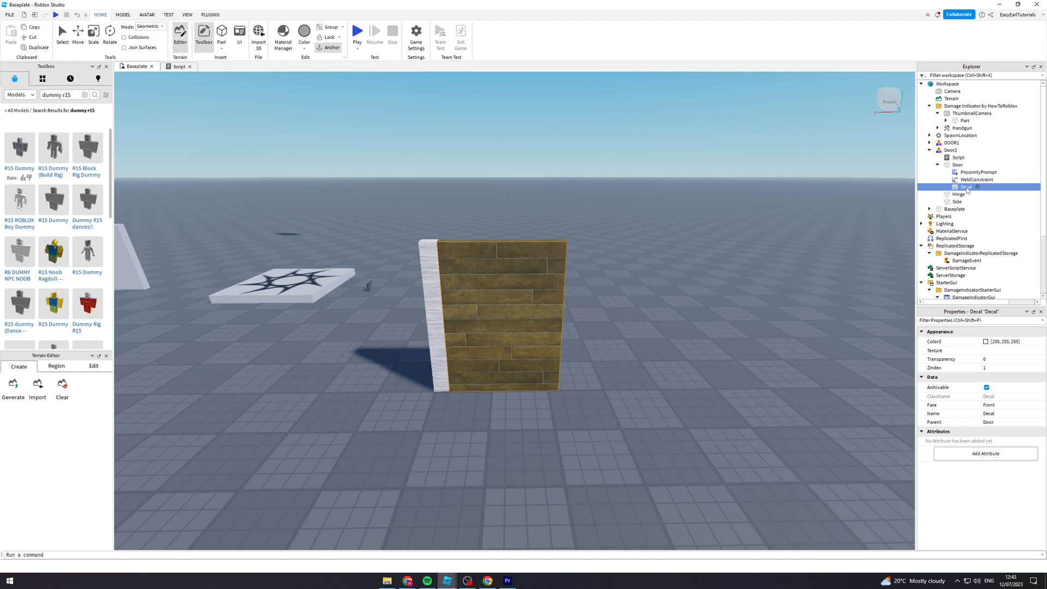
pyautogui.click(987, 342)
pyautogui.moveTo(564, 203); pyautogui.dragTo(755, 258)
pyautogui.click(768, 418)
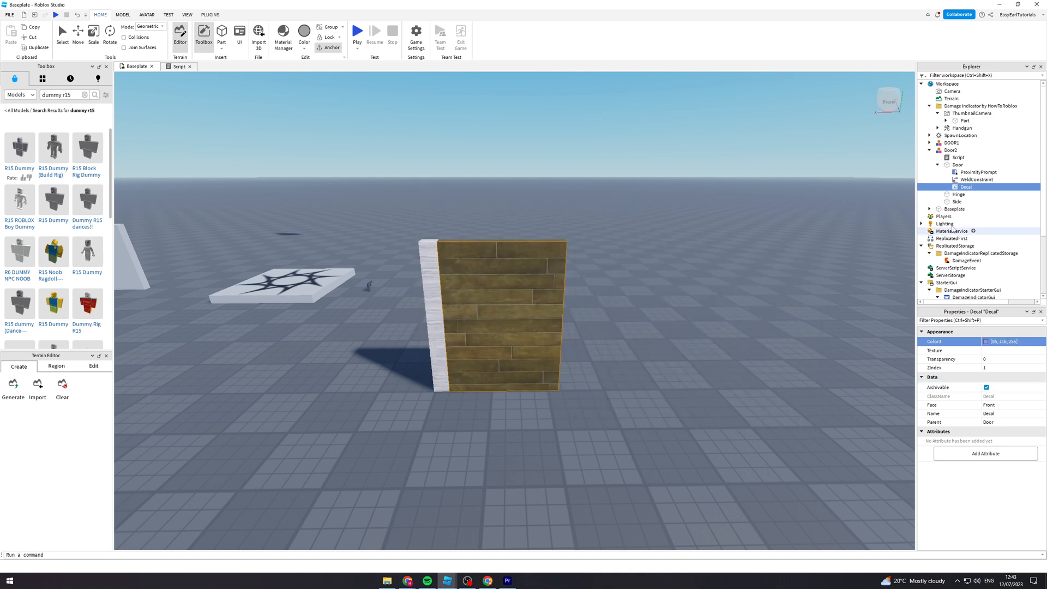
# - Add a SurfaceGui to the Door part and insert a Frame inside it
pyautogui.click(957, 165)
pyautogui.click(972, 164)
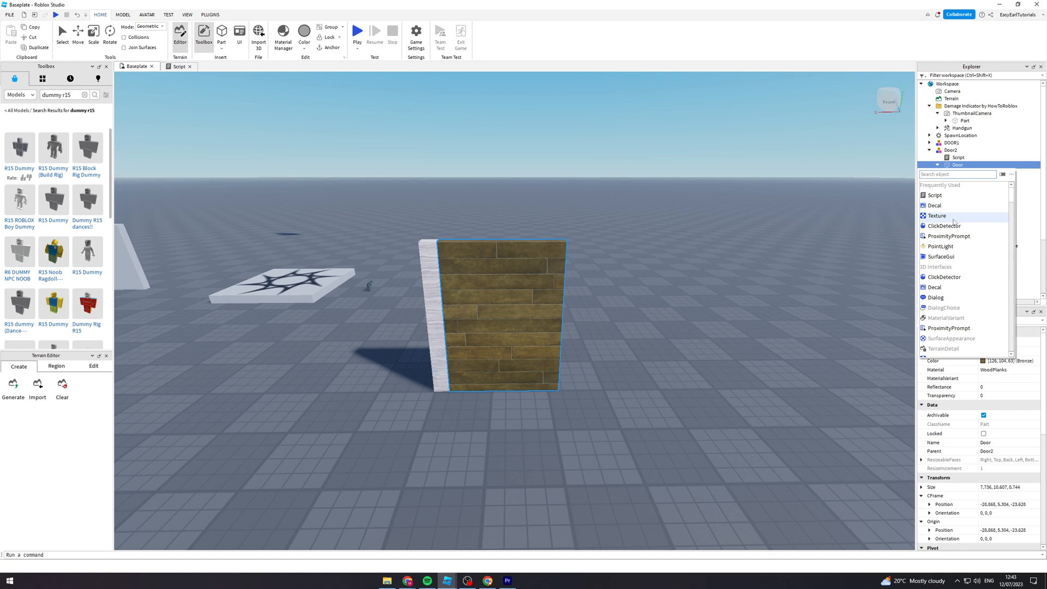
pyautogui.click(945, 257)
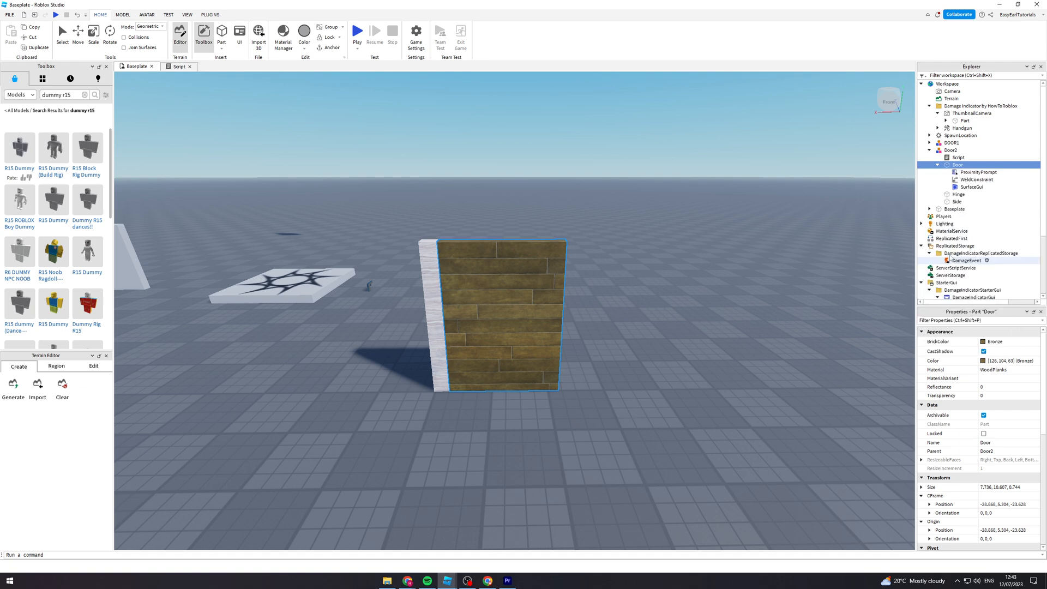
pyautogui.click(974, 186)
pyautogui.click(989, 186)
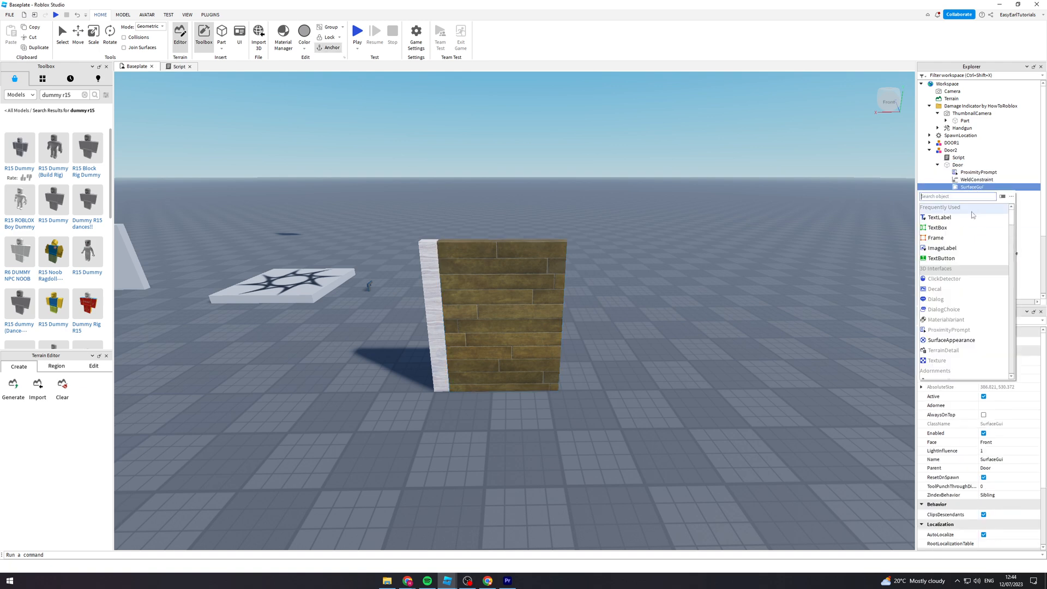
pyautogui.click(952, 238)
# - Try to resize the Frame directly on the door's front face with the Scale tool
pyautogui.click(461, 263)
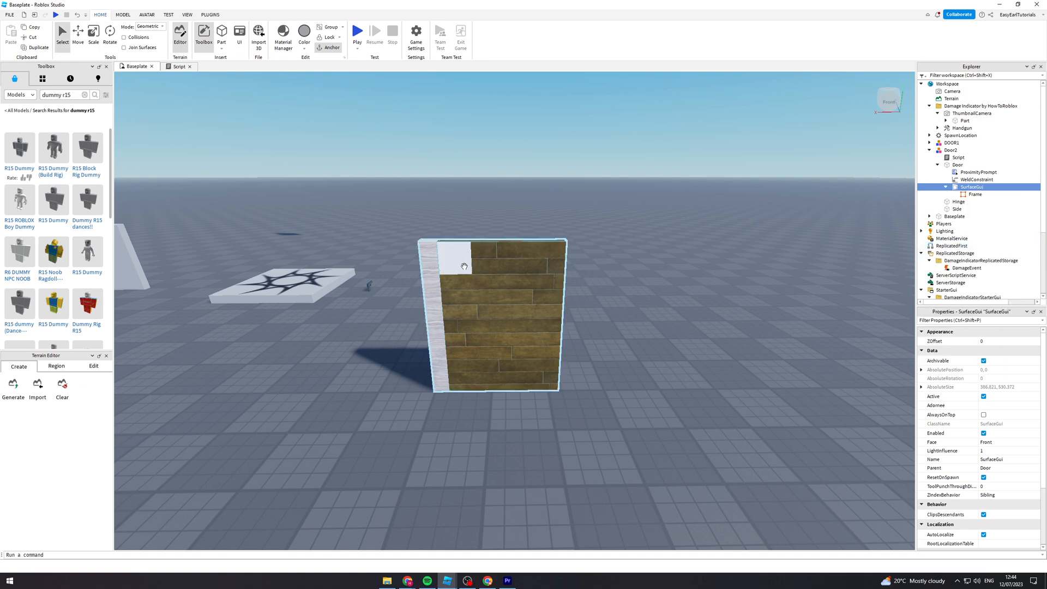
pyautogui.click(964, 195)
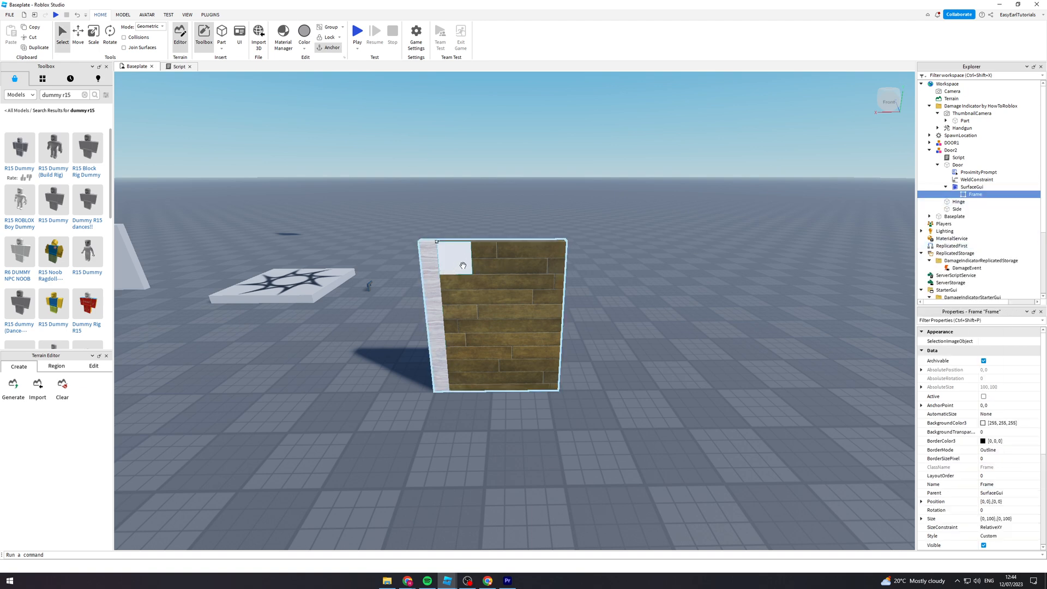
pyautogui.click(95, 36)
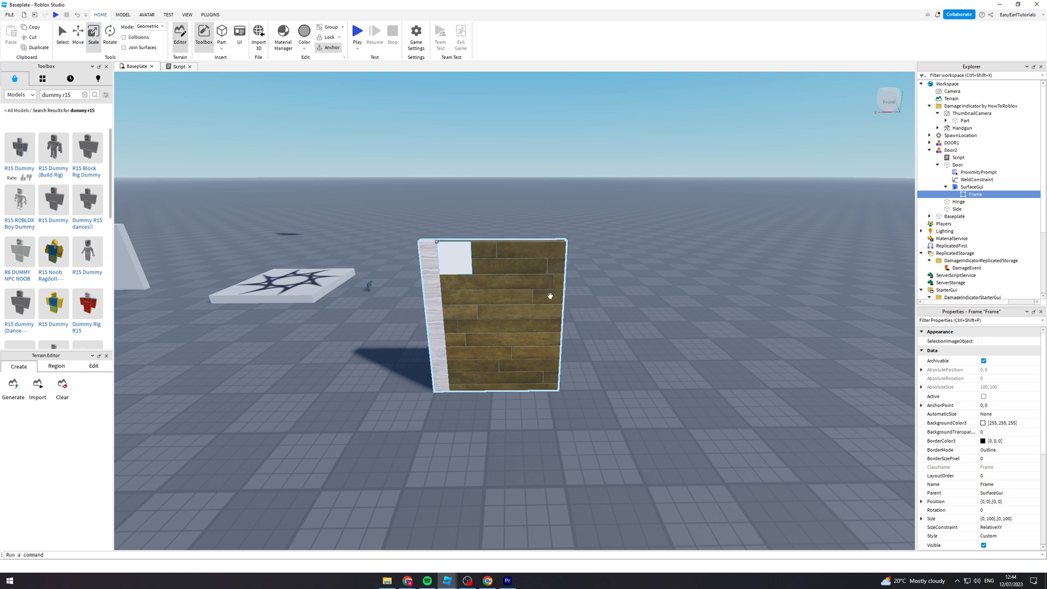
pyautogui.moveTo(460, 259); pyautogui.dragTo(489, 408)
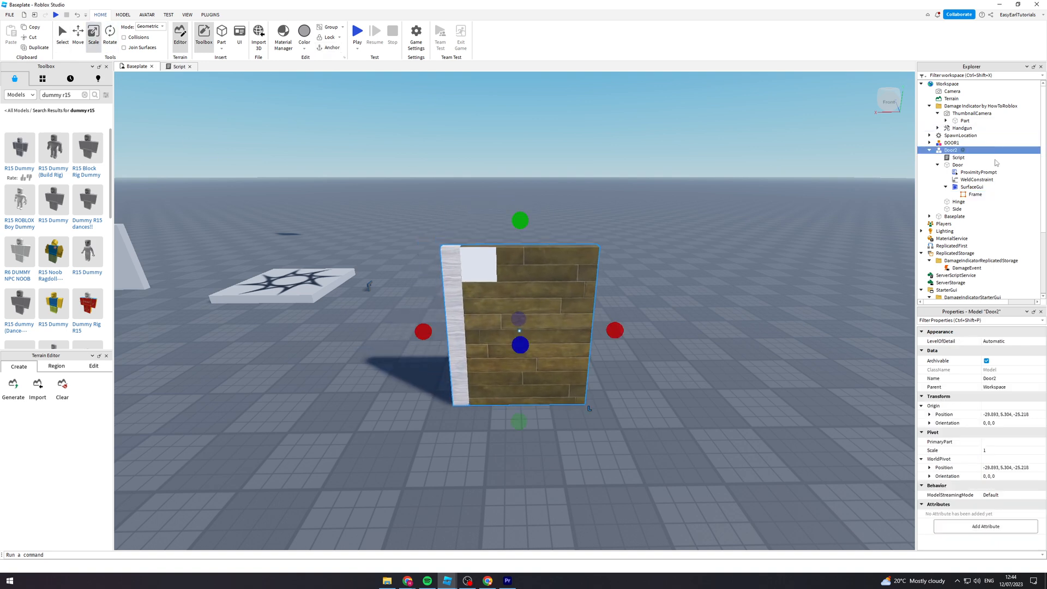
# - Set the Frame's Size to {1, 0},{1, 0} so it covers the whole door face
pyautogui.click(968, 196)
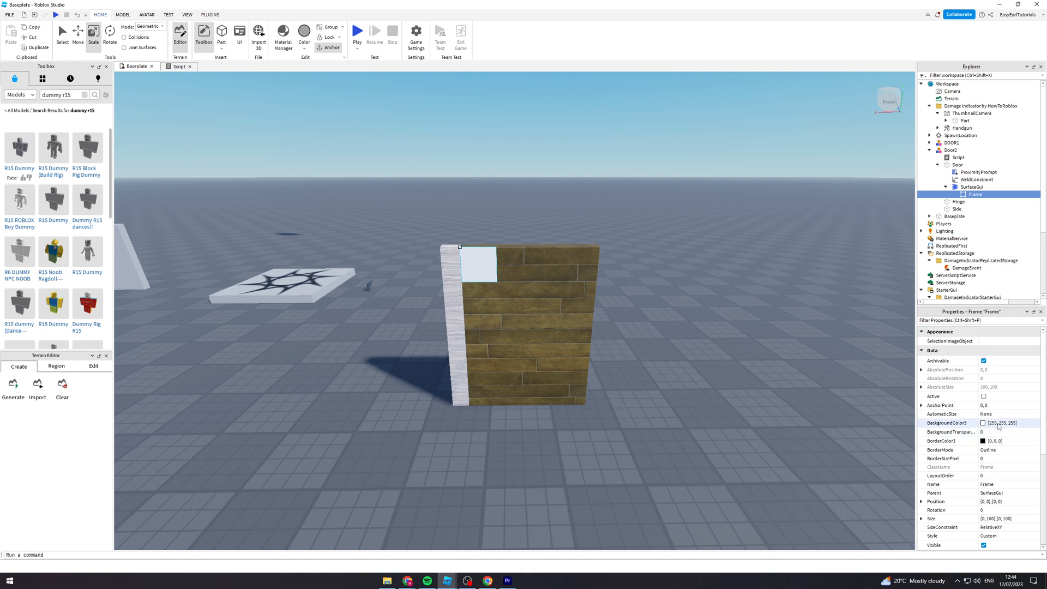
pyautogui.scroll(-2, 1004, 426)
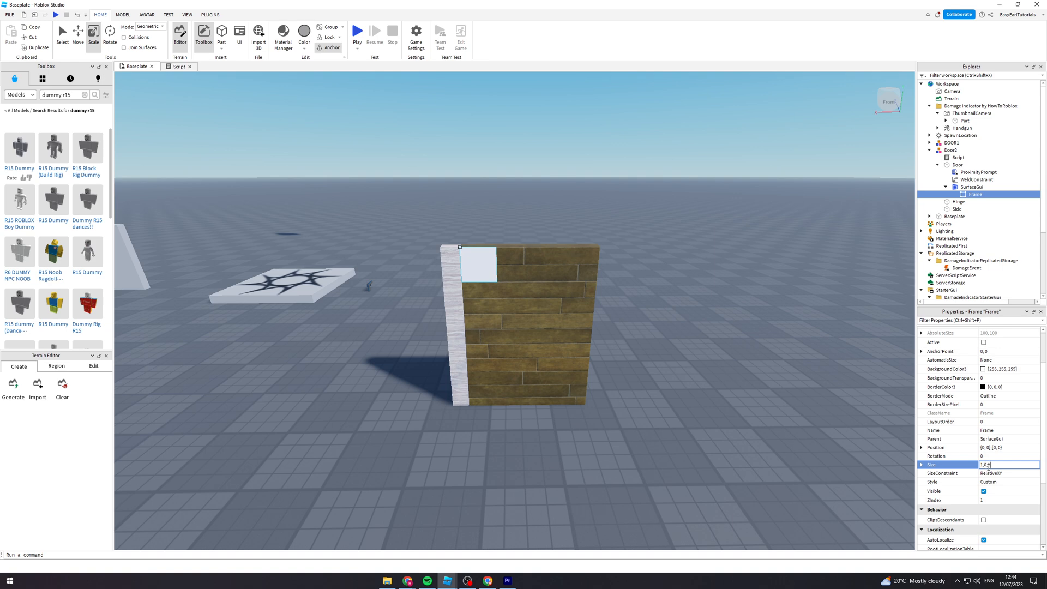
pyautogui.press('Return')
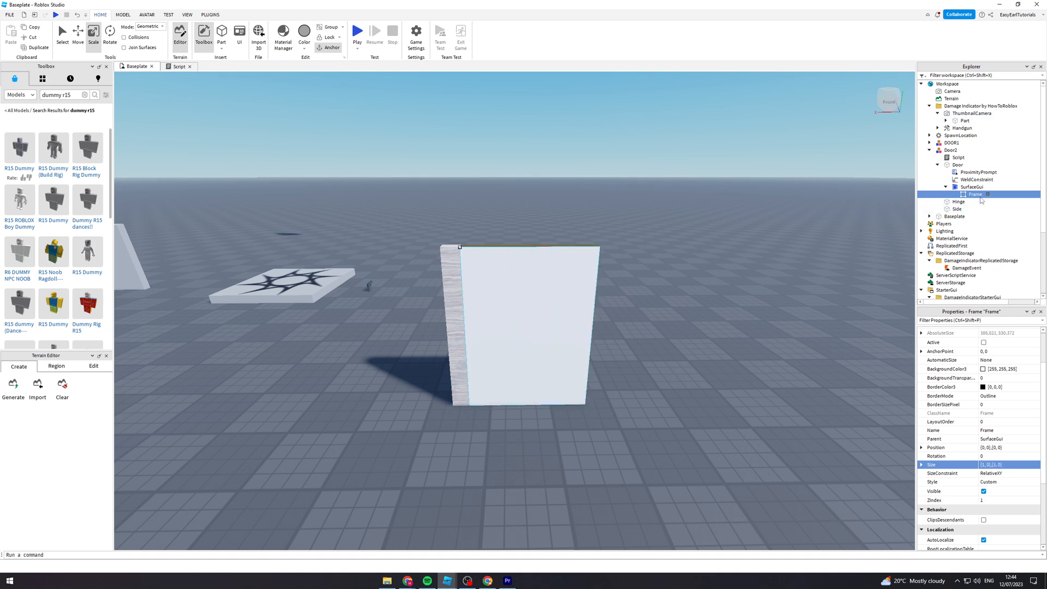
# - Add a TextLabel inside the Frame and set its FontFace to Bangers
pyautogui.click(989, 195)
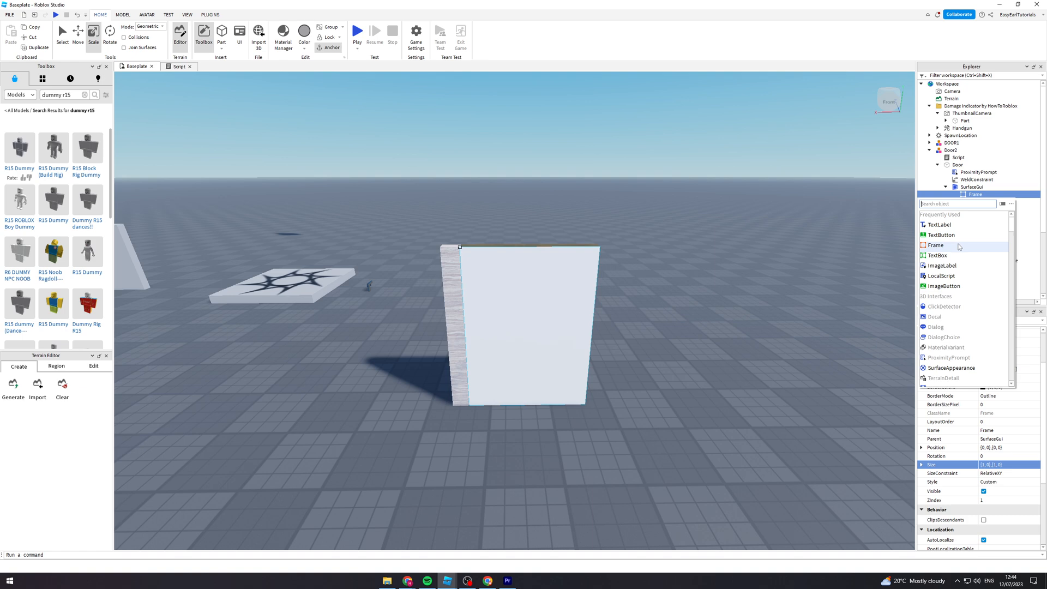
pyautogui.click(955, 225)
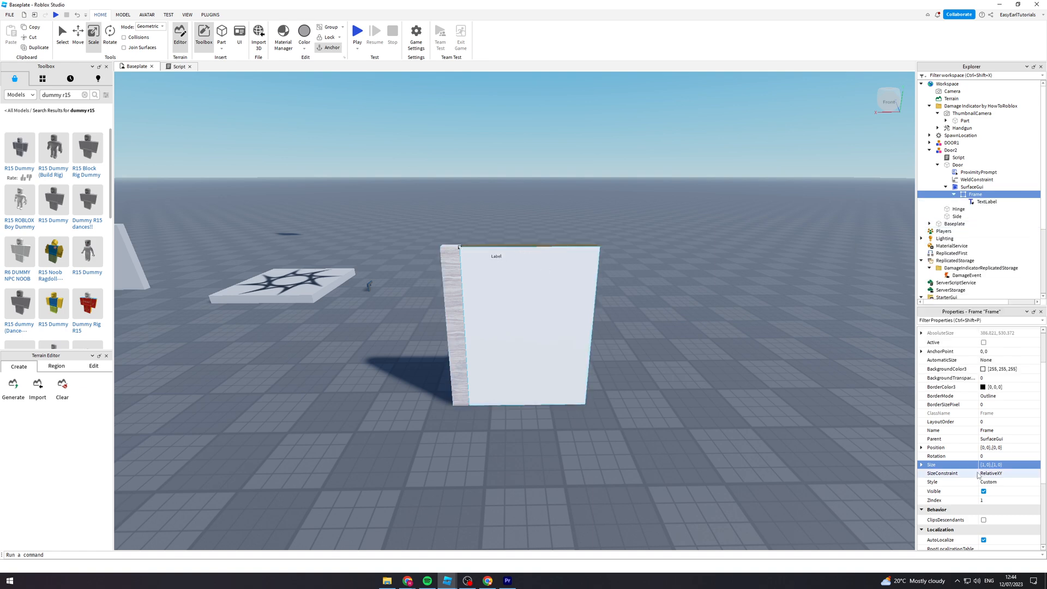
pyautogui.click(987, 201)
pyautogui.scroll(-3, 995, 480)
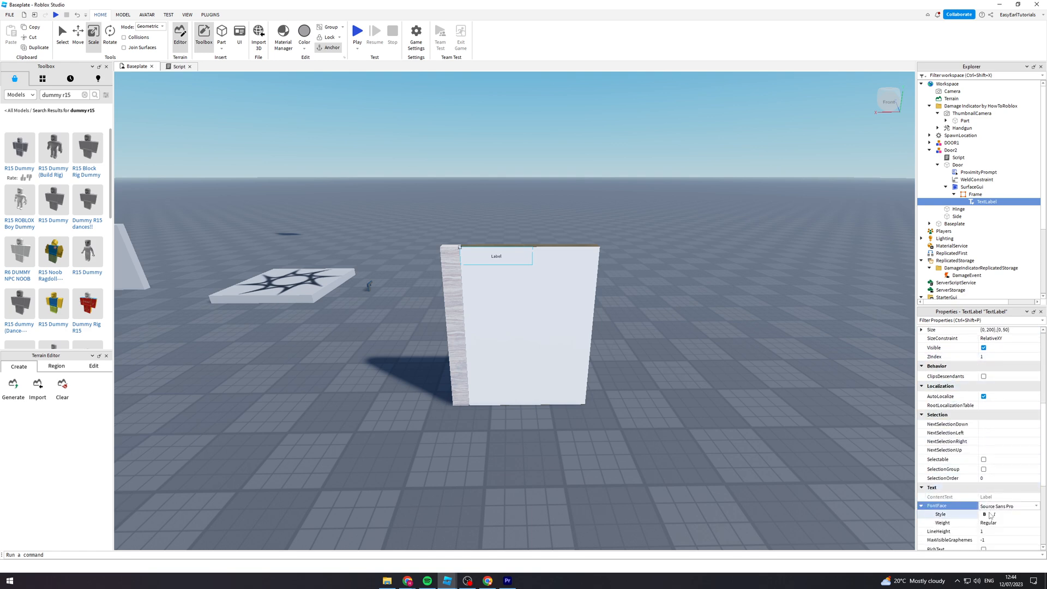
pyautogui.click(991, 508)
pyautogui.click(1002, 385)
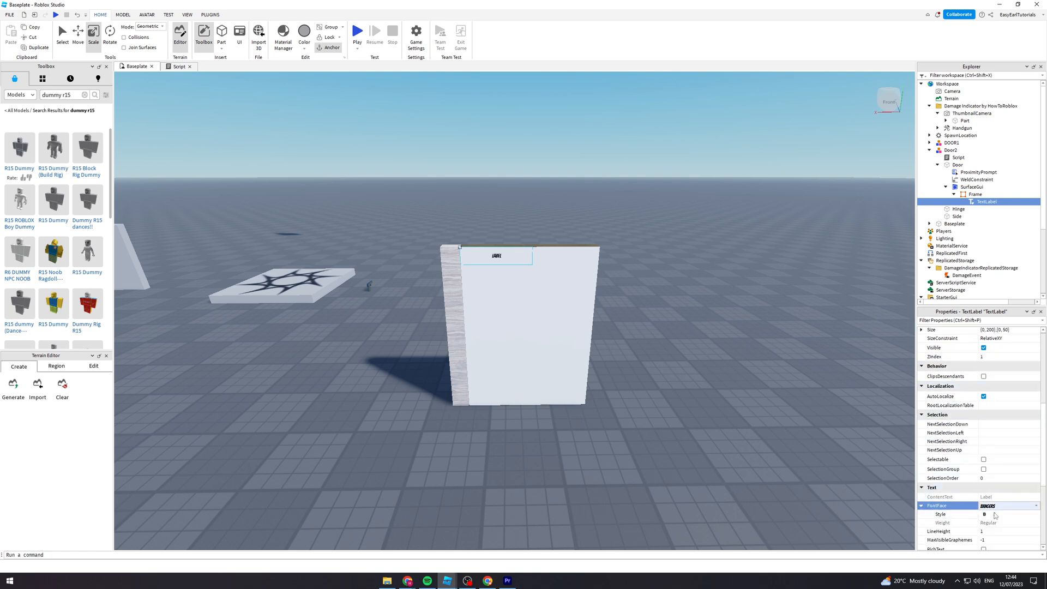
# - Enable TextScaled on the TextLabel so its text fills the label area on the door
pyautogui.scroll(-4, 982, 445)
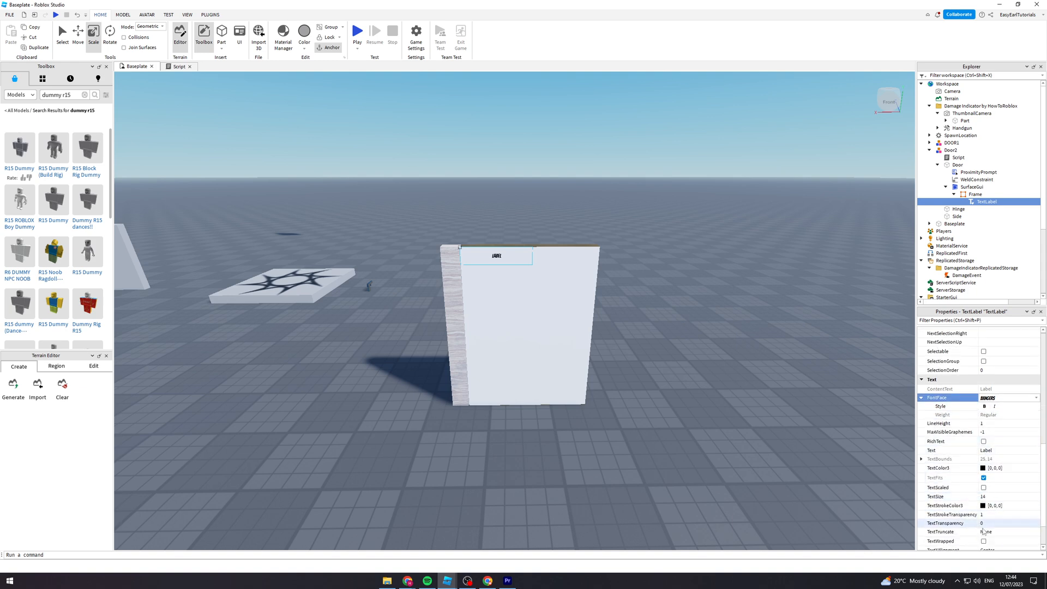
pyautogui.scroll(-2, 984, 534)
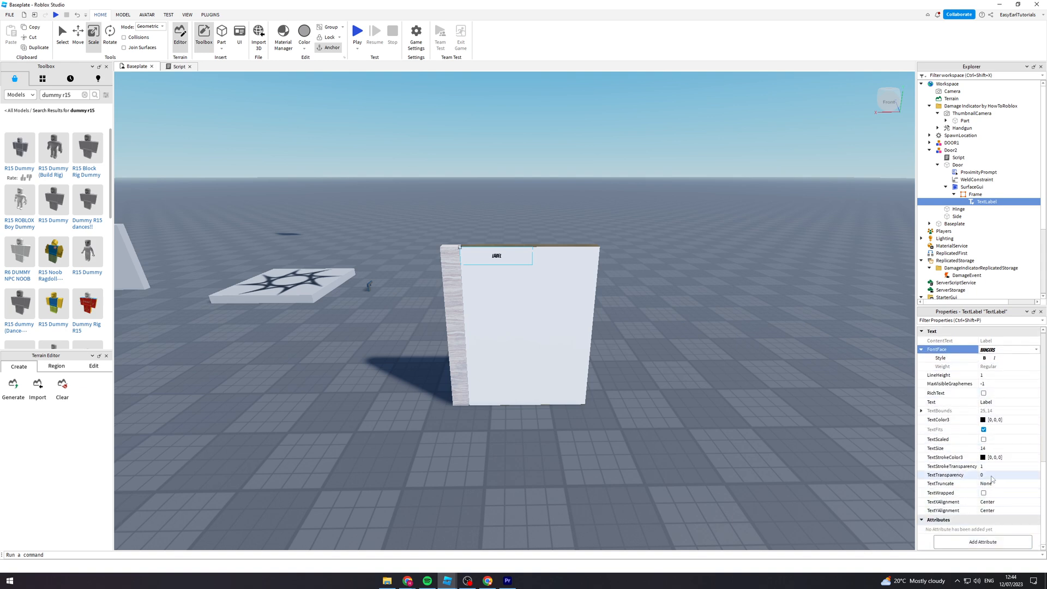
pyautogui.click(983, 439)
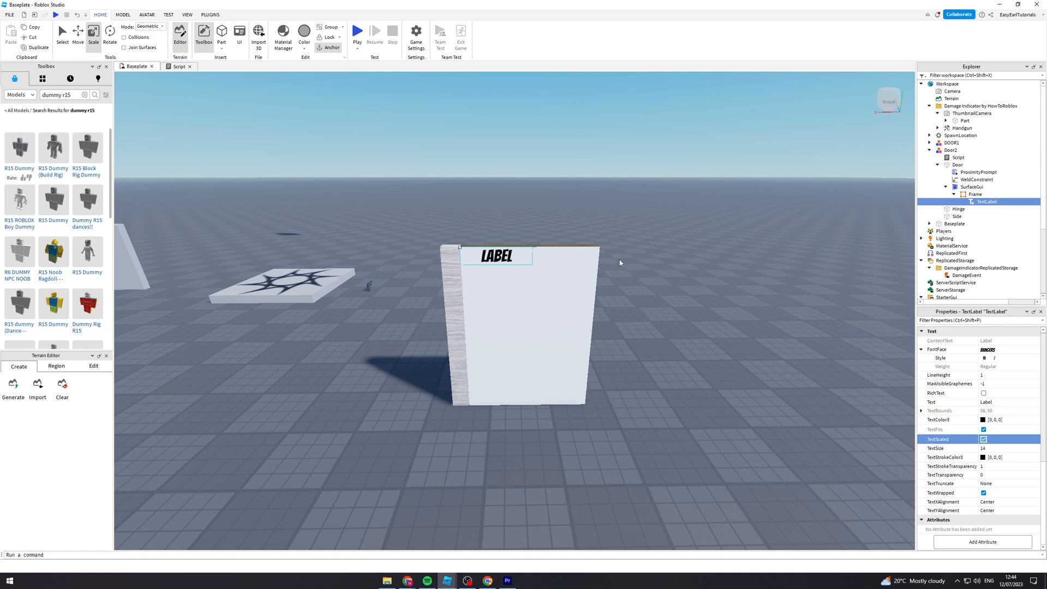
# - Scale the whole Door2 model so it is slightly larger overall, and deselect it
pyautogui.click(518, 265)
pyautogui.moveTo(625, 334); pyautogui.dragTo(589, 330)
pyautogui.moveTo(506, 239); pyautogui.dragTo(510, 189)
pyautogui.click(526, 188)
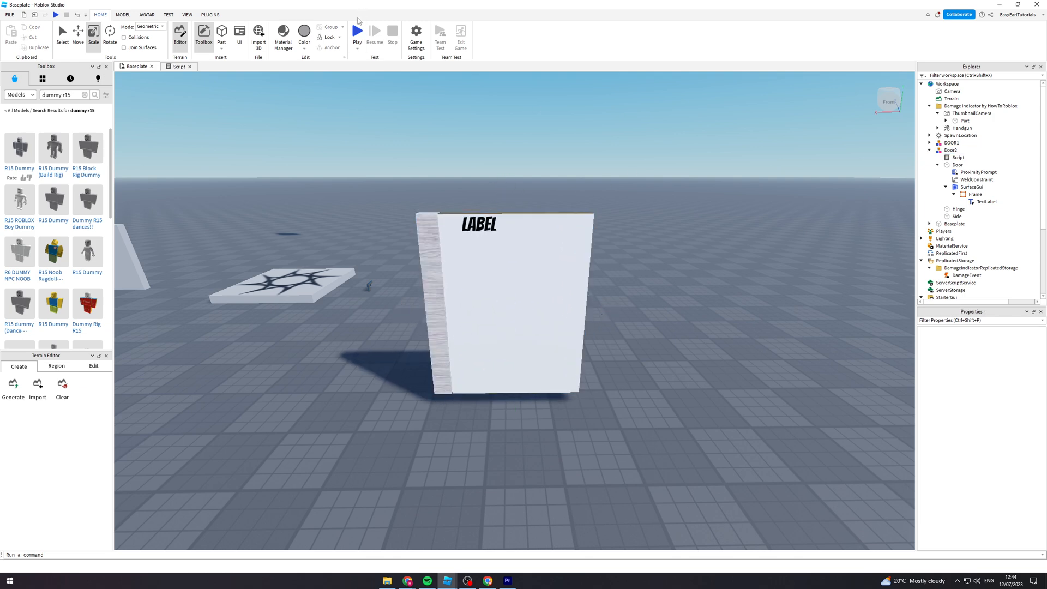
# - Start a playtest, walk the character to the labelled door and operate it through its proximity prompt
pyautogui.click(357, 33)
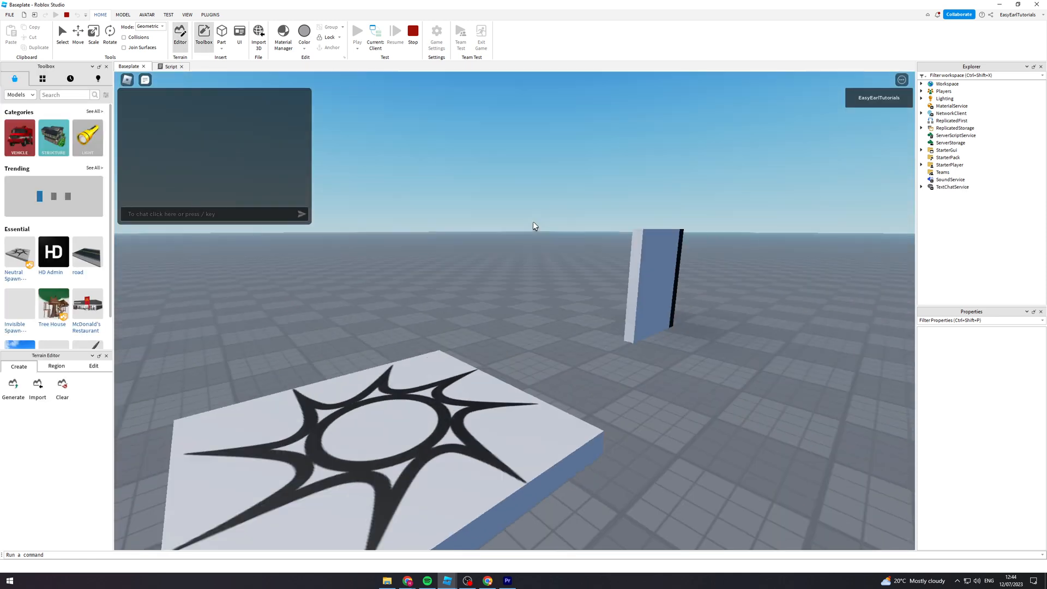
pyautogui.press('w')
pyautogui.moveTo(533, 222); pyautogui.dragTo(512, 242, button='right')
pyautogui.press('w')
pyautogui.press('e')
pyautogui.press('d')
pyautogui.press('a')
pyautogui.press('e')
# - Walk around and through the doorway, repeatedly opening and closing the door to check that the label moves with it
pyautogui.press('w')
pyautogui.press('w')
pyautogui.press('e')
pyautogui.press('e')
pyautogui.press('d')
pyautogui.press('e')
pyautogui.press('w')
pyautogui.press('e')
pyautogui.press('d')
pyautogui.press('a')
pyautogui.press('w')
pyautogui.press('d')
pyautogui.press('w')
pyautogui.press('d')
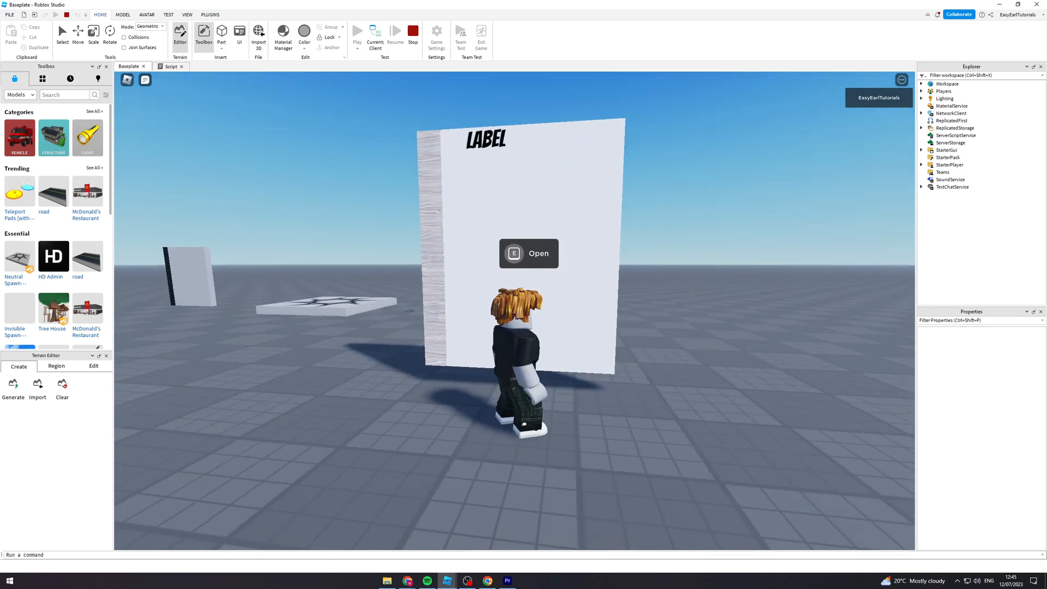